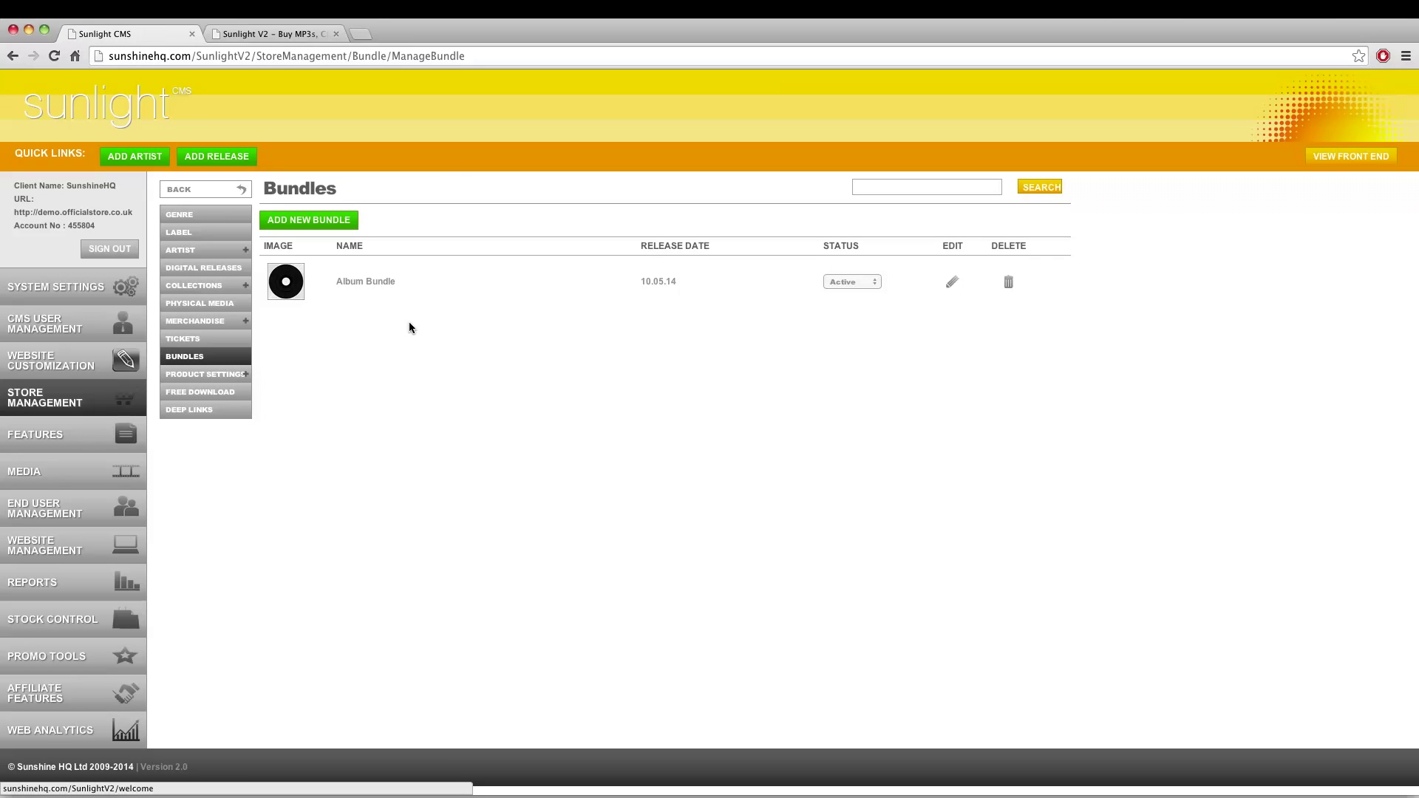
- Start a new bundle named with the artist's name followed by "Mega Bundle" and assign it to that artist
{"action": "left_click", "coordinate": [301, 222]}
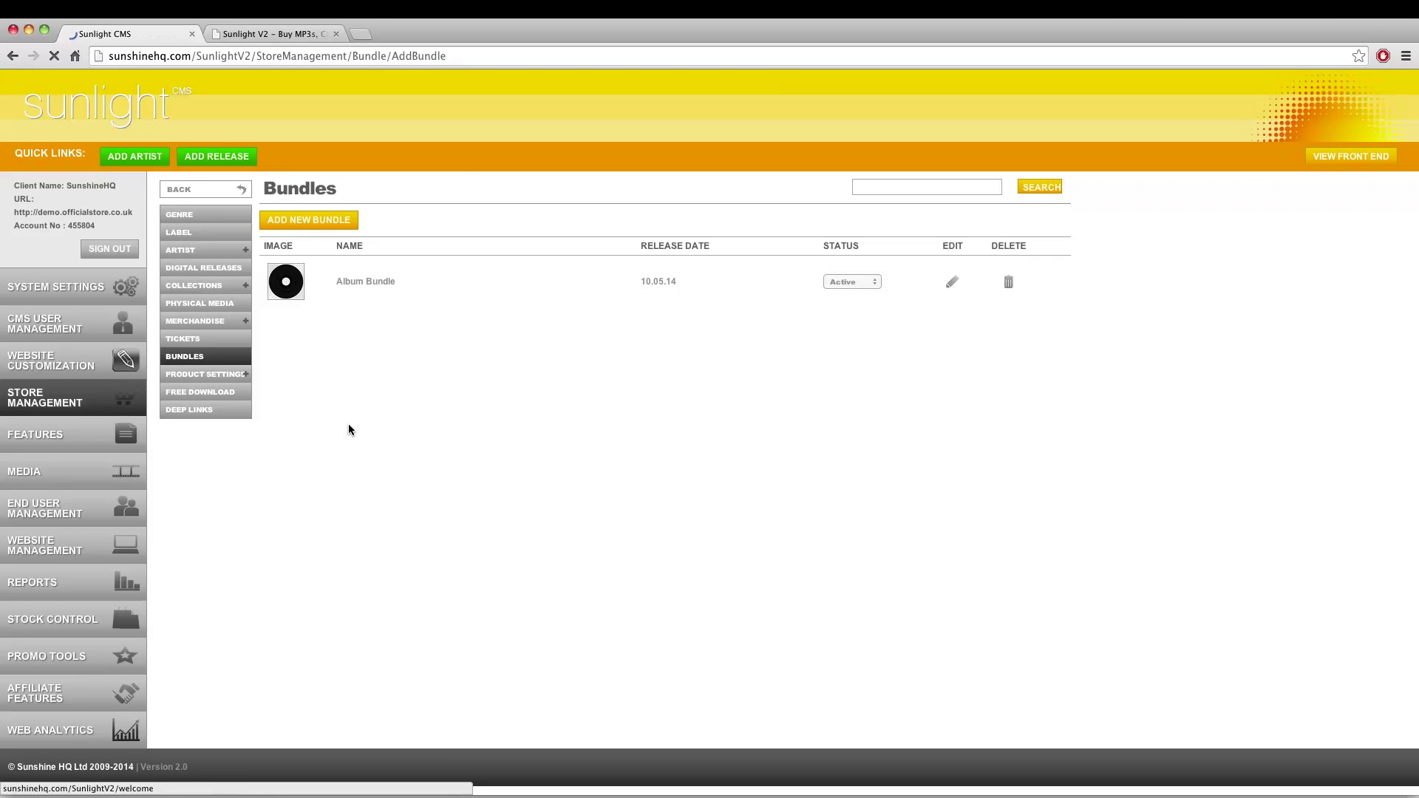
{"action": "left_click", "coordinate": [513, 218]}
{"action": "type", "text": "Tom Backler Mega Bundle"}
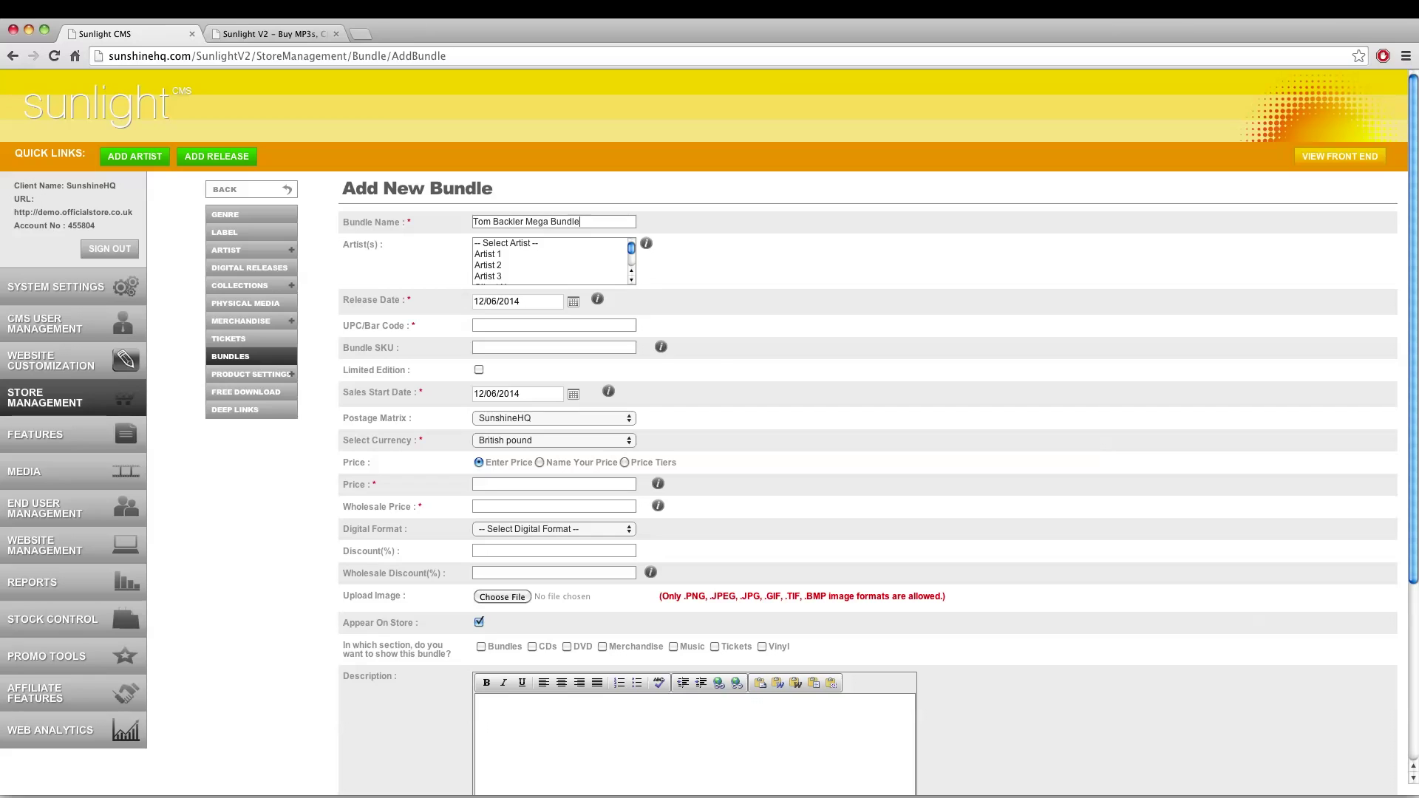
{"action": "left_click", "coordinate": [501, 253]}
{"action": "key", "text": "t"}
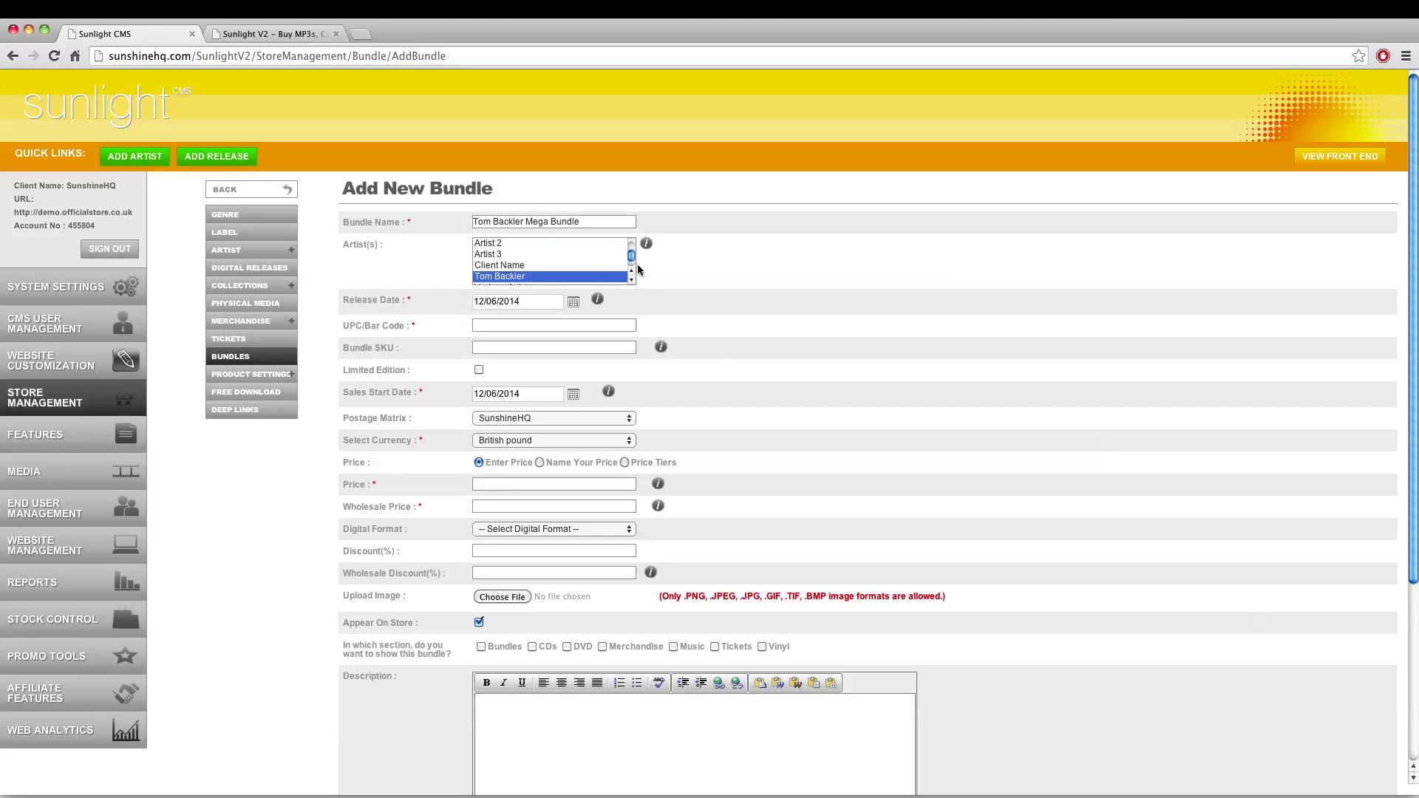
- Set both the UPC/bar code and the bundle SKU to SHQTBBUN001
{"action": "left_click", "coordinate": [518, 323]}
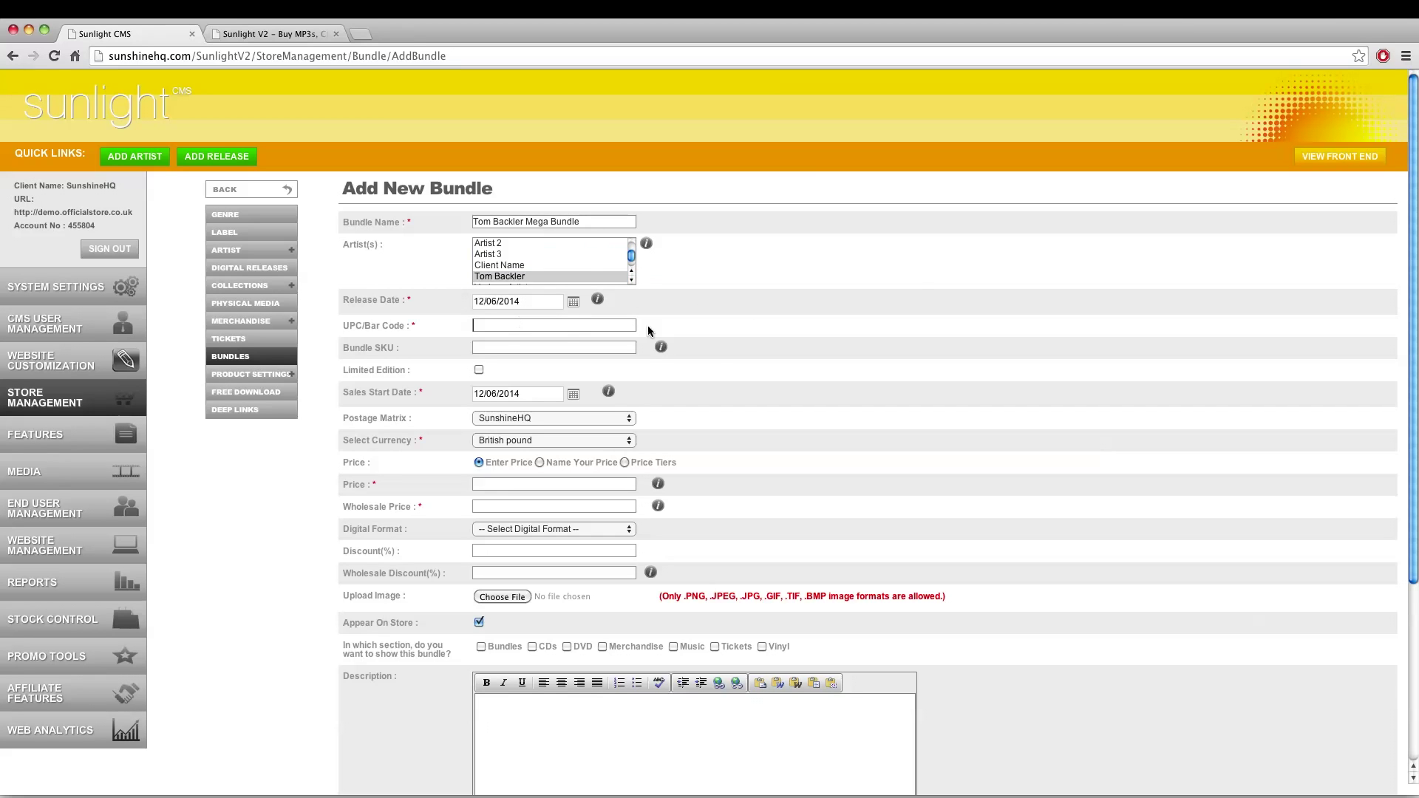
{"action": "type", "text": "SHQTBBUN001"}
{"action": "key", "text": "Tab"}
{"action": "key", "text": "shift+Tab"}
{"action": "key", "text": "ctrl+c"}
{"action": "left_click", "coordinate": [523, 350]}
{"action": "key", "text": "ctrl+v"}
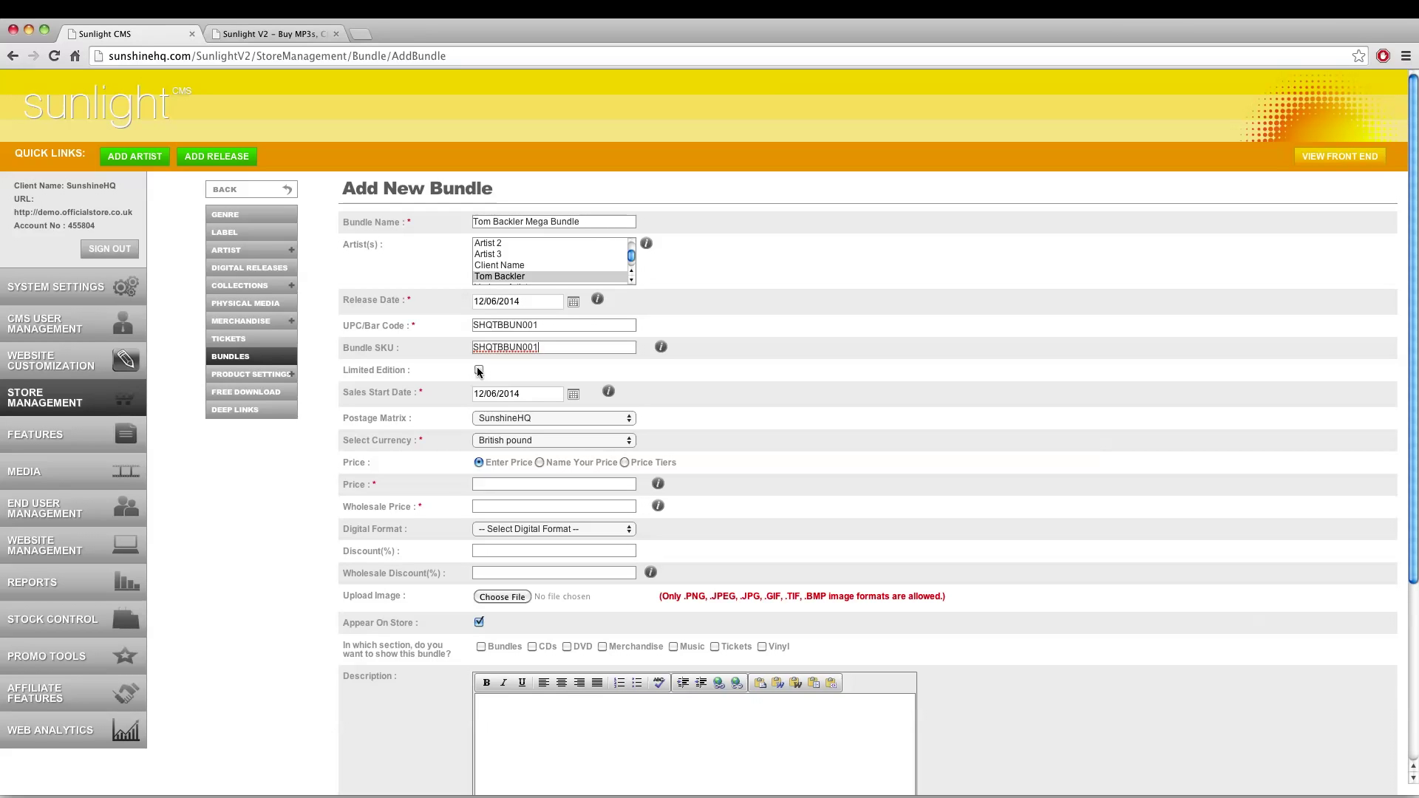
- Set the bundle's price to 25.00 and wholesale price to 0.00, with MP3/320 as the digital format
{"action": "scroll", "coordinate": [542, 239], "scroll_direction": "down", "scroll_amount": 3}
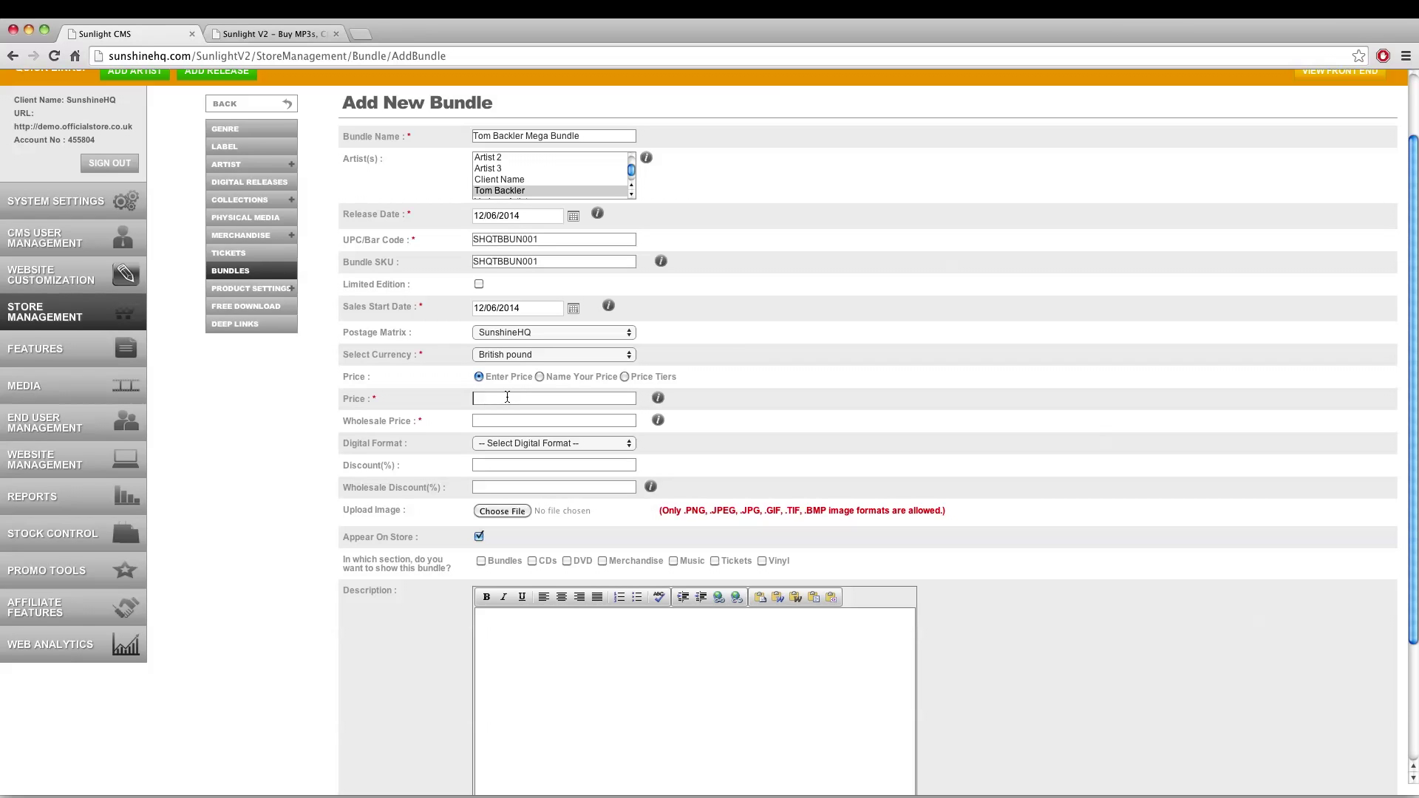
{"action": "type", "text": "25.0"}
{"action": "type", "text": "0.00"}
{"action": "scroll", "coordinate": [578, 443], "scroll_direction": "down", "scroll_amount": 1}
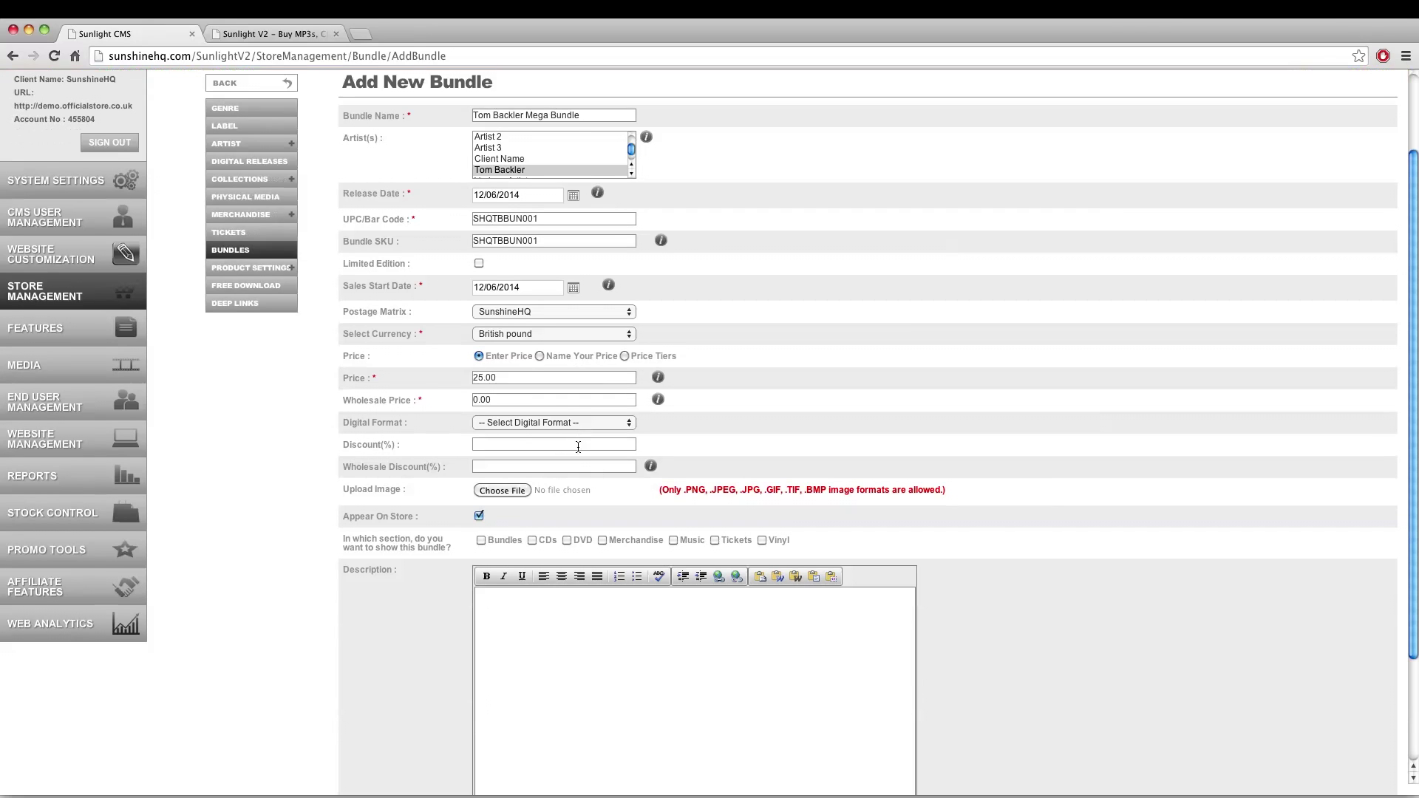
{"action": "left_click", "coordinate": [545, 423]}
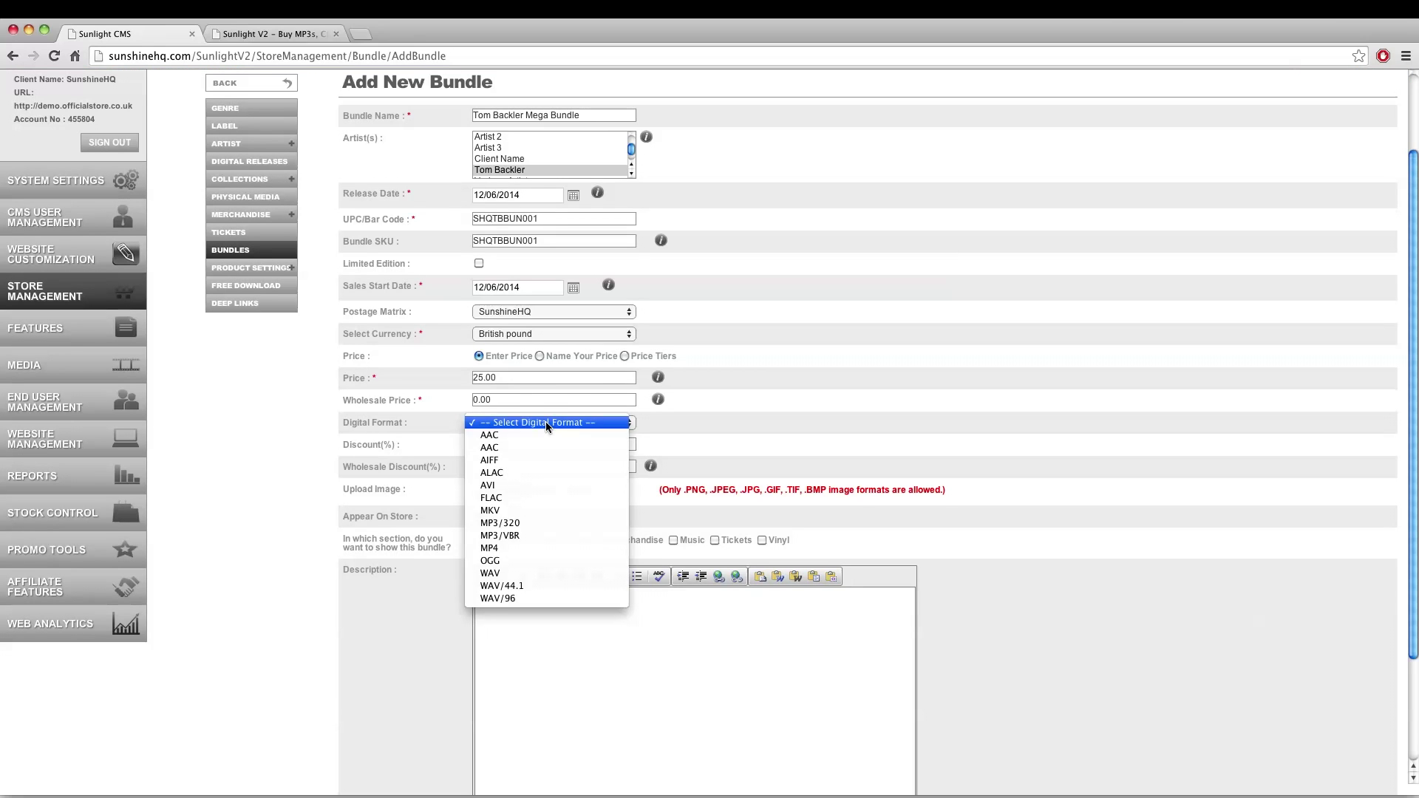
{"action": "left_click", "coordinate": [517, 513]}
- Choose placeholder.png as the bundle's image
{"action": "scroll", "coordinate": [495, 461], "scroll_direction": "down", "scroll_amount": 2}
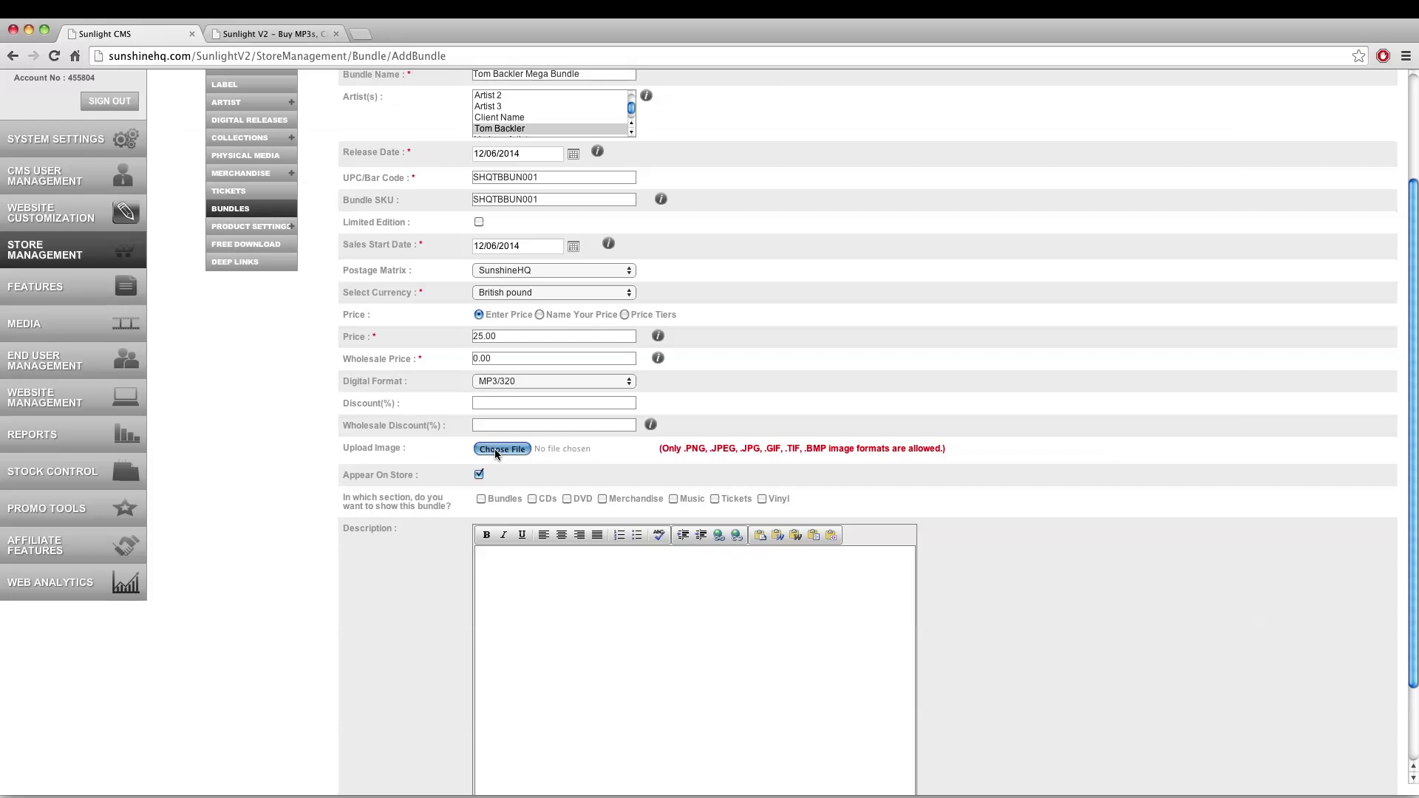
{"action": "left_click", "coordinate": [495, 450]}
{"action": "double_click", "coordinate": [379, 234]}
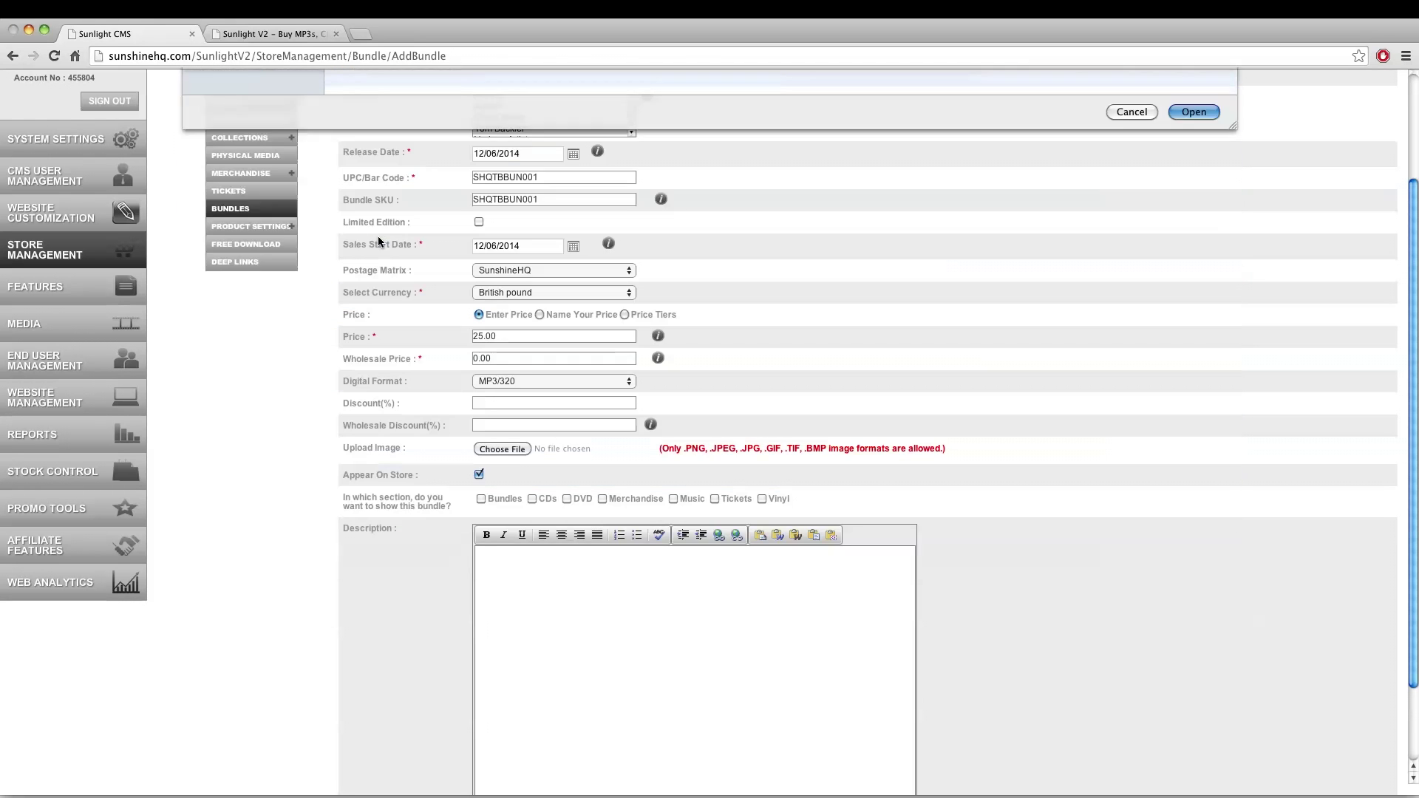
- Show the bundle in the Bundles, CDs, Merchandise, Music, Tickets and Vinyl store sections
{"action": "scroll", "coordinate": [463, 460], "scroll_direction": "down", "scroll_amount": 5}
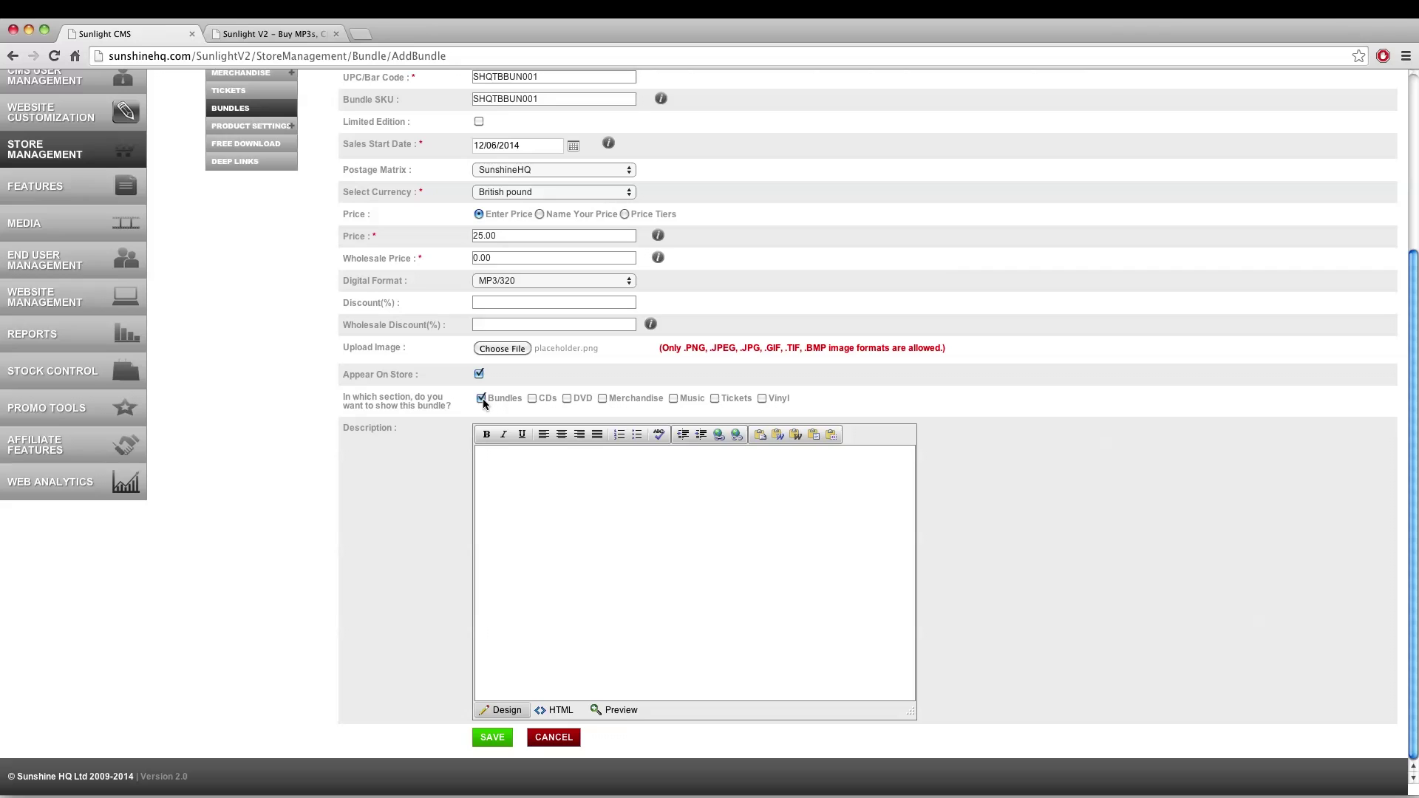
{"action": "left_click", "coordinate": [533, 399]}
{"action": "left_click", "coordinate": [715, 400]}
- Enter the description "Get one of everything from" followed by the artist's full name, and save the bundle
{"action": "left_click", "coordinate": [718, 507]}
{"action": "type", "text": "Get one of everything from TomBackler"}
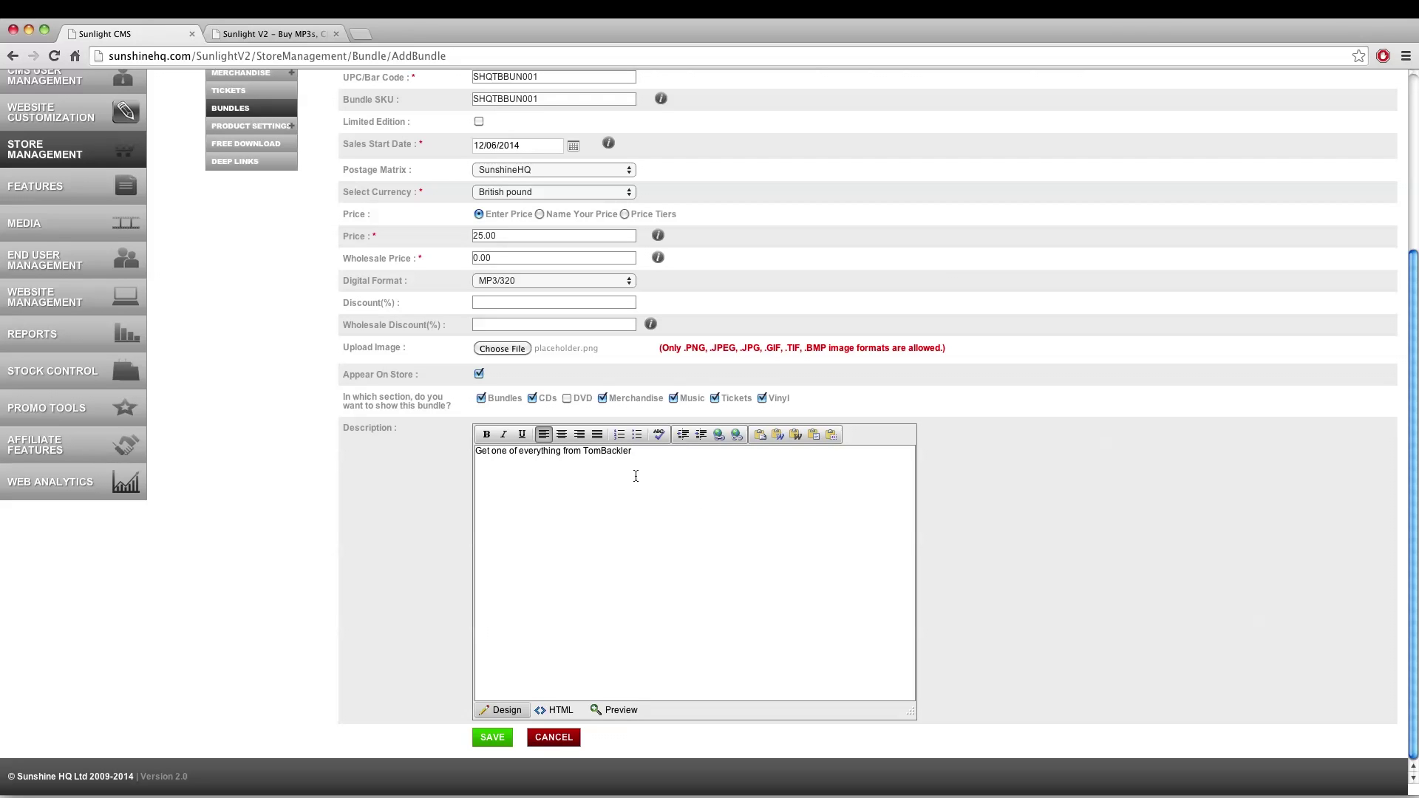
{"action": "left_click", "coordinate": [600, 451]}
{"action": "scroll", "coordinate": [598, 488], "scroll_direction": "down", "scroll_amount": 4}
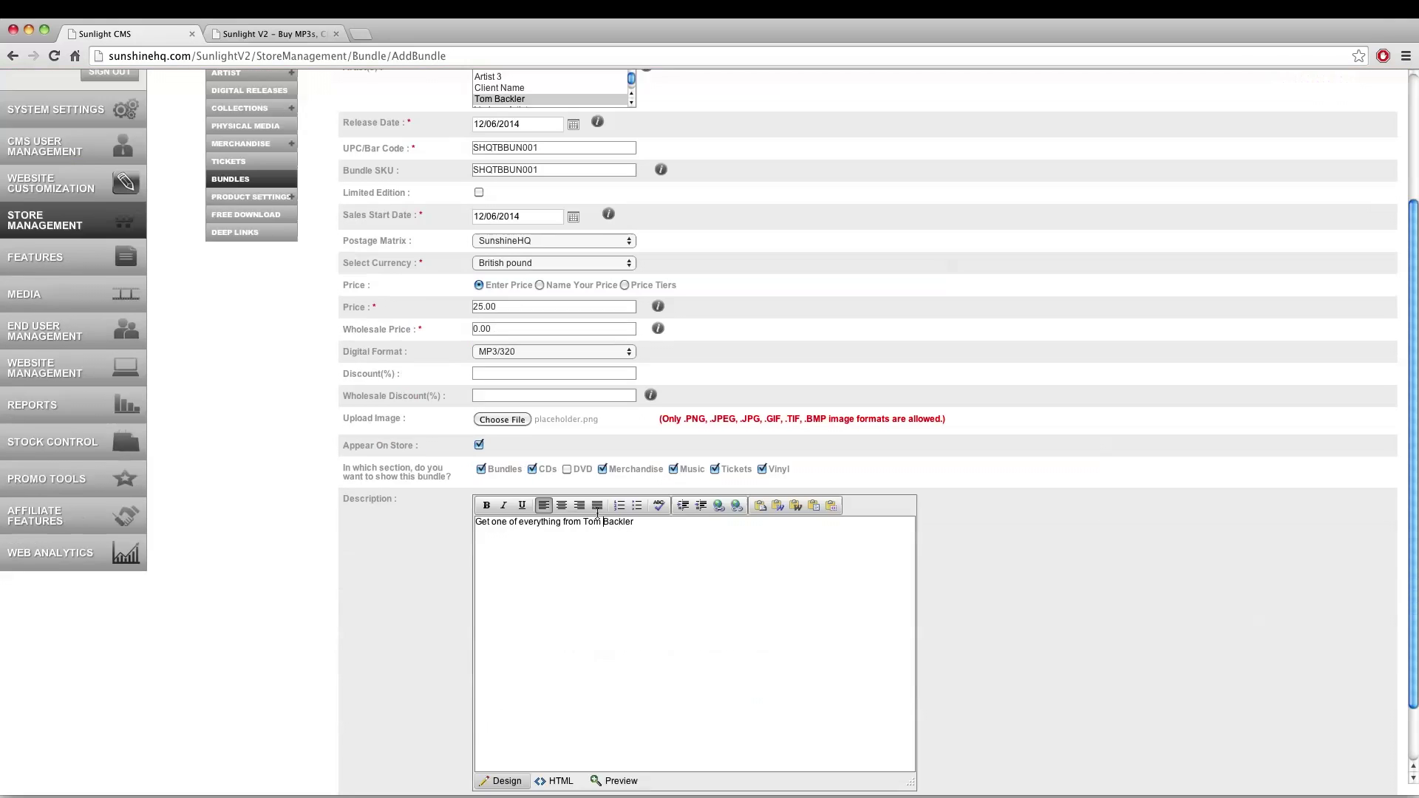
{"action": "left_click", "coordinate": [491, 737]}
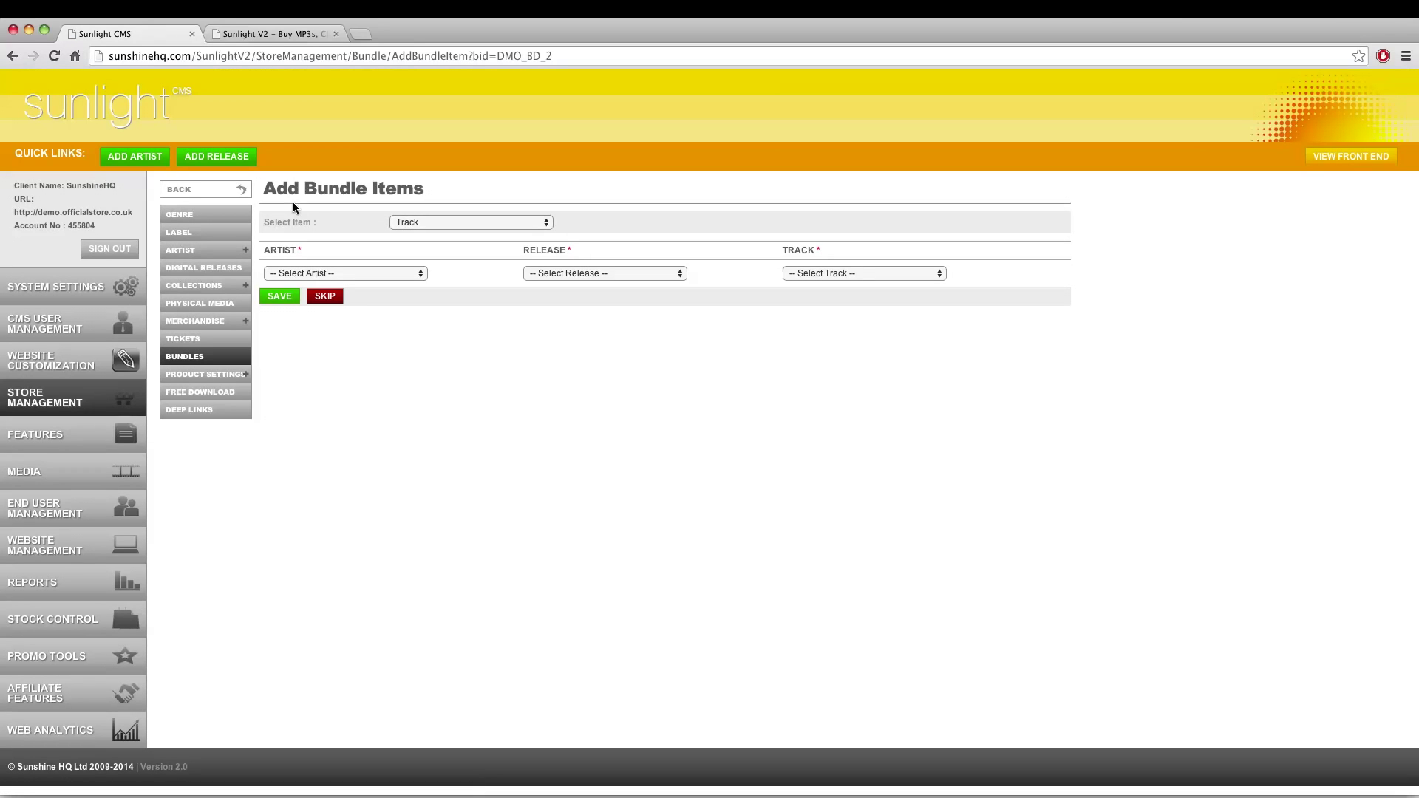
- Add the digital release No Questions to the bundle as a Release item
{"action": "left_click", "coordinate": [405, 223]}
{"action": "left_click", "coordinate": [415, 233]}
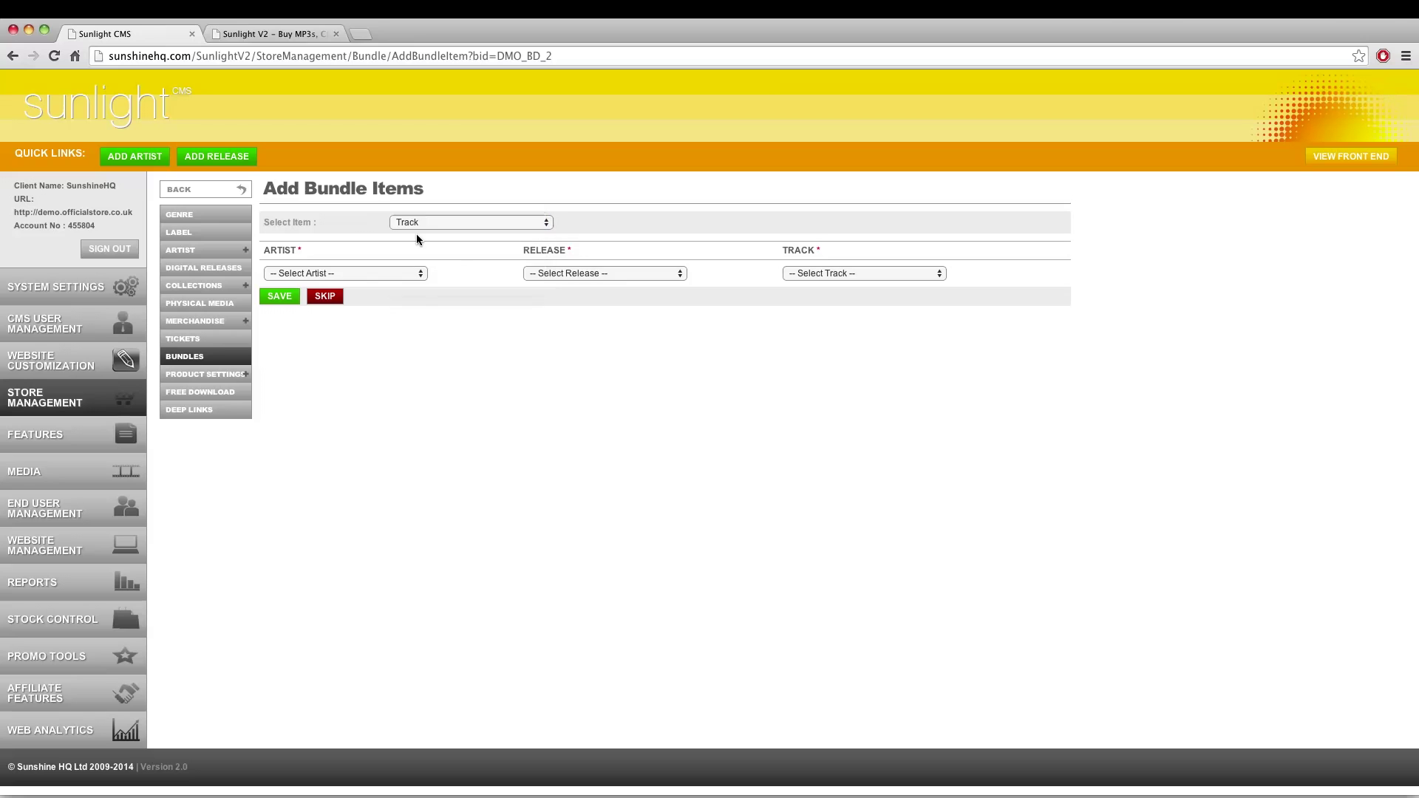
{"action": "left_click", "coordinate": [369, 274]}
{"action": "left_click", "coordinate": [316, 286]}
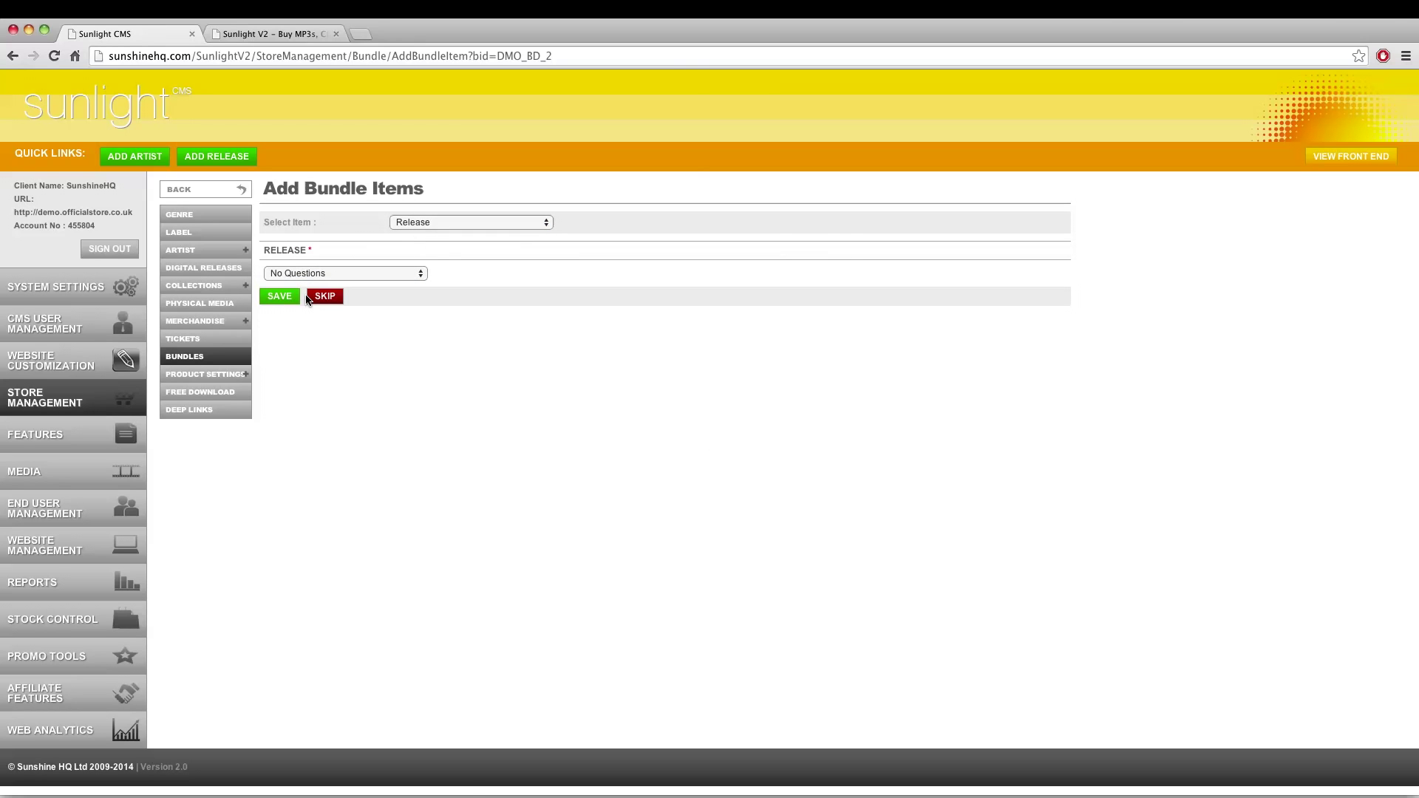
{"action": "left_click", "coordinate": [279, 298]}
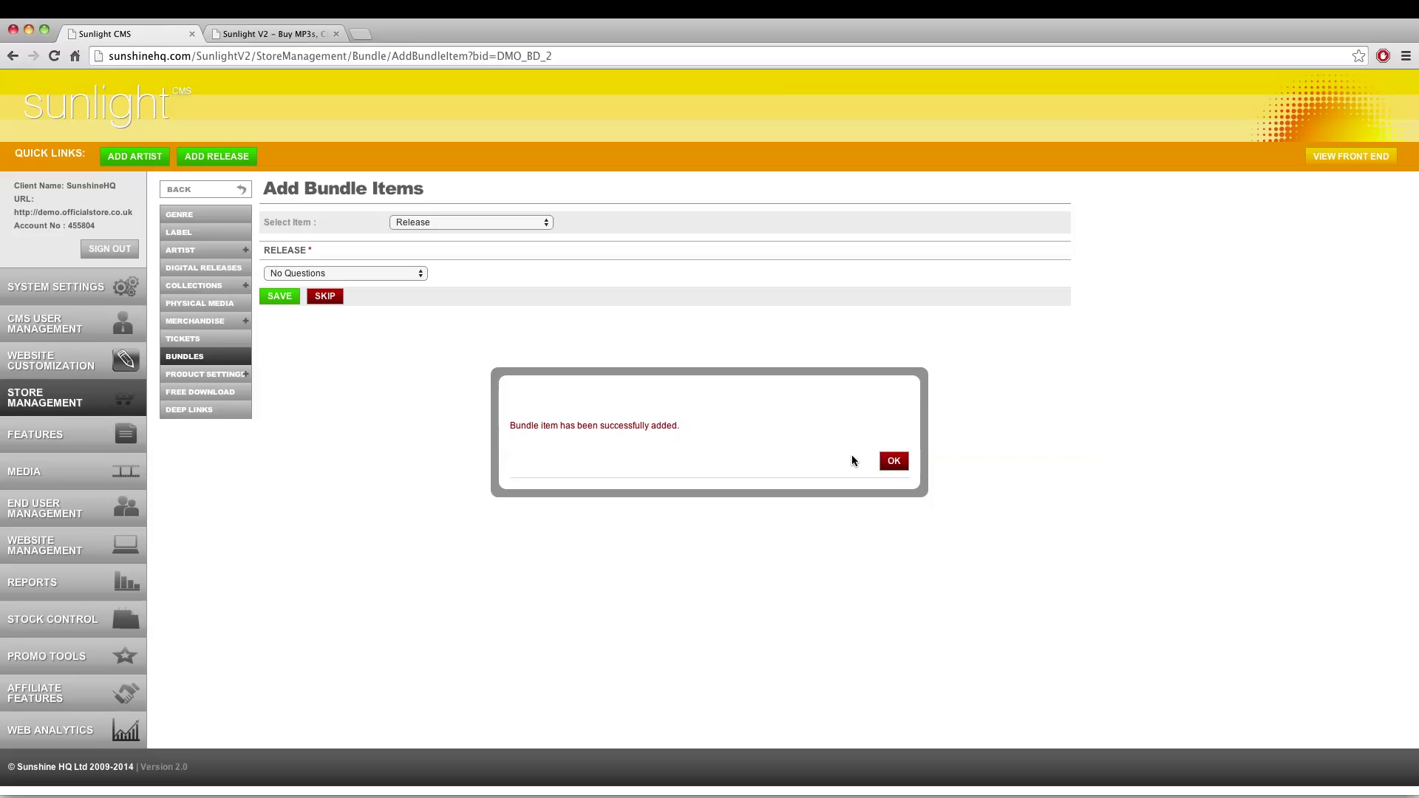
{"action": "left_click", "coordinate": [893, 460]}
- Add the physical item No Questions (7" Vinyl 45rpm) to the bundle with quantity 1
{"action": "left_click", "coordinate": [439, 219]}
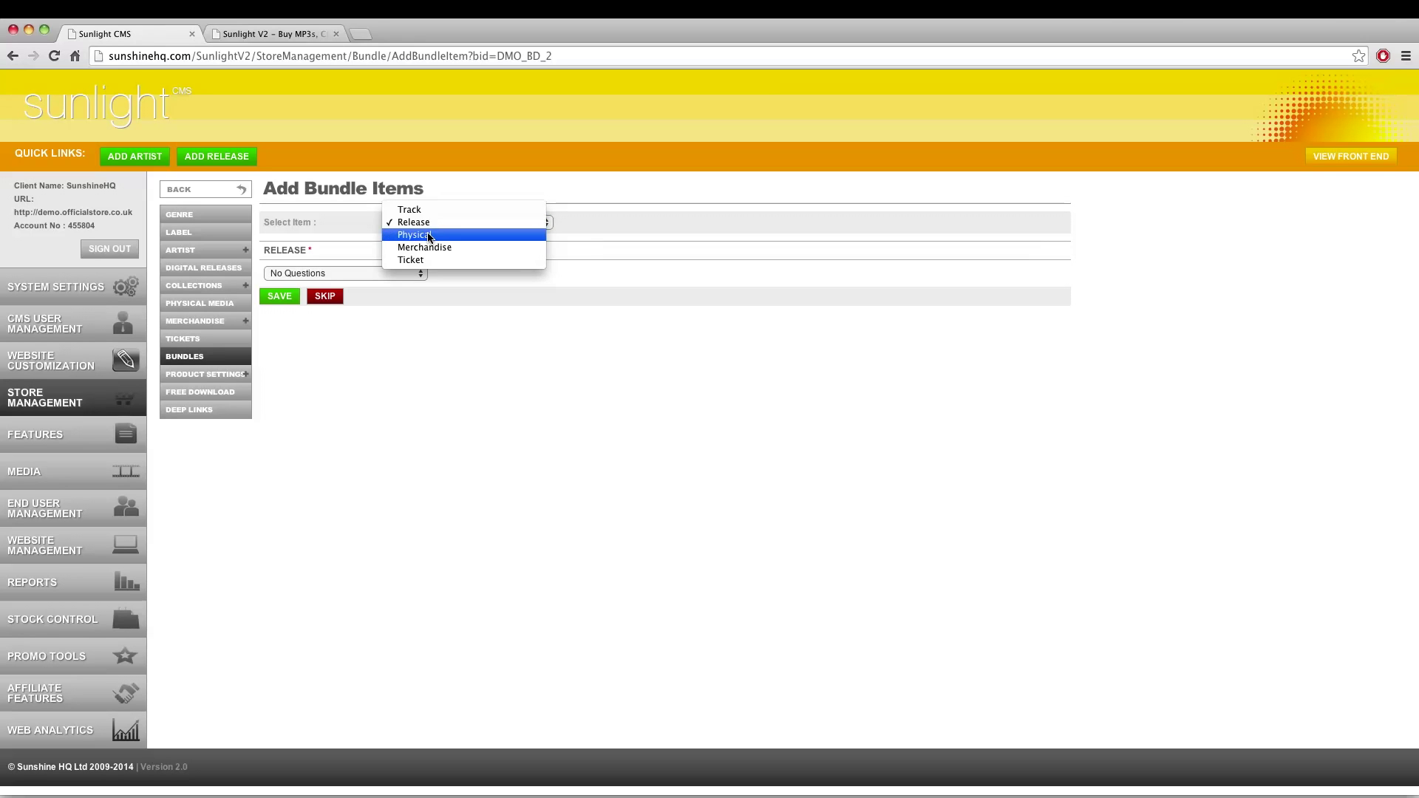
{"action": "left_click", "coordinate": [430, 235]}
{"action": "left_click", "coordinate": [395, 272]}
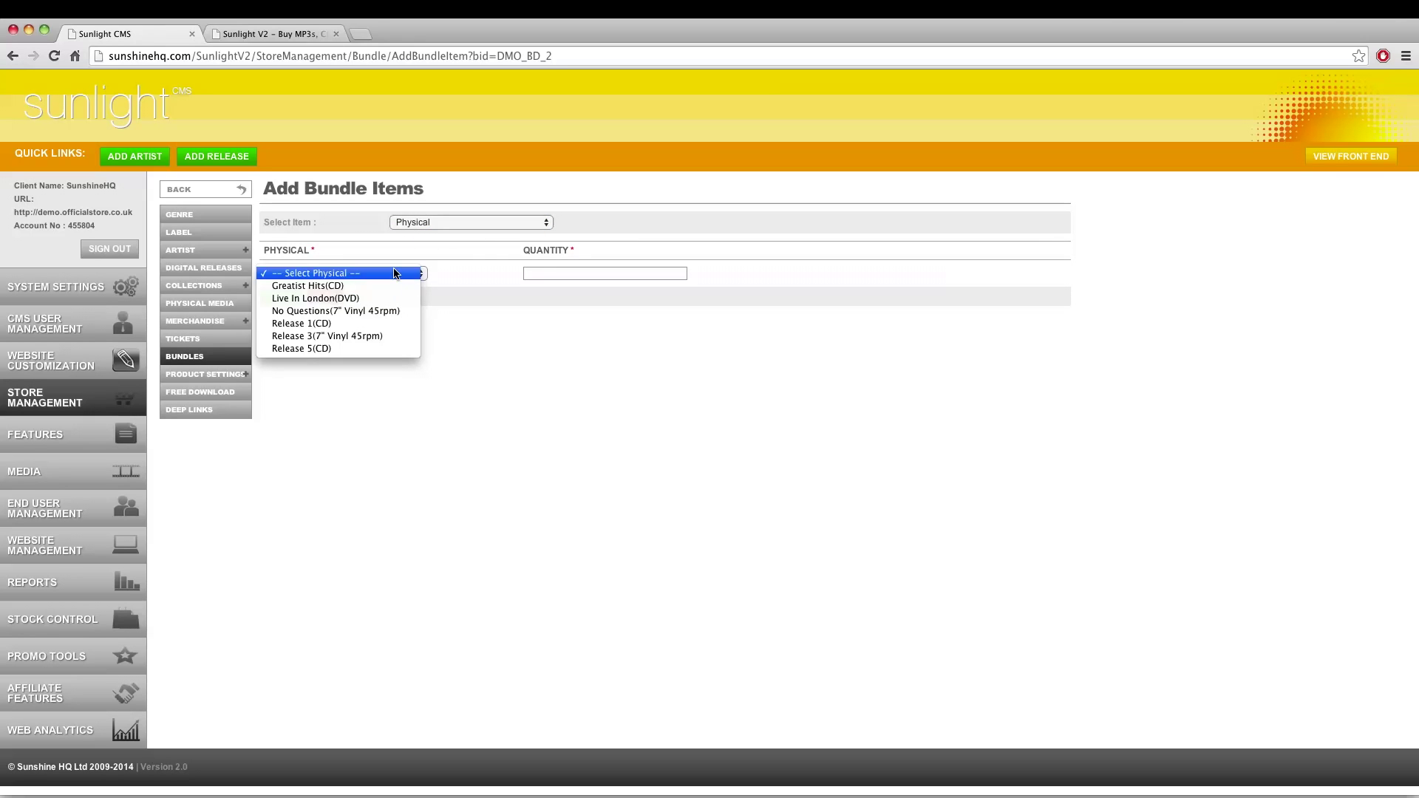
{"action": "left_click", "coordinate": [383, 312]}
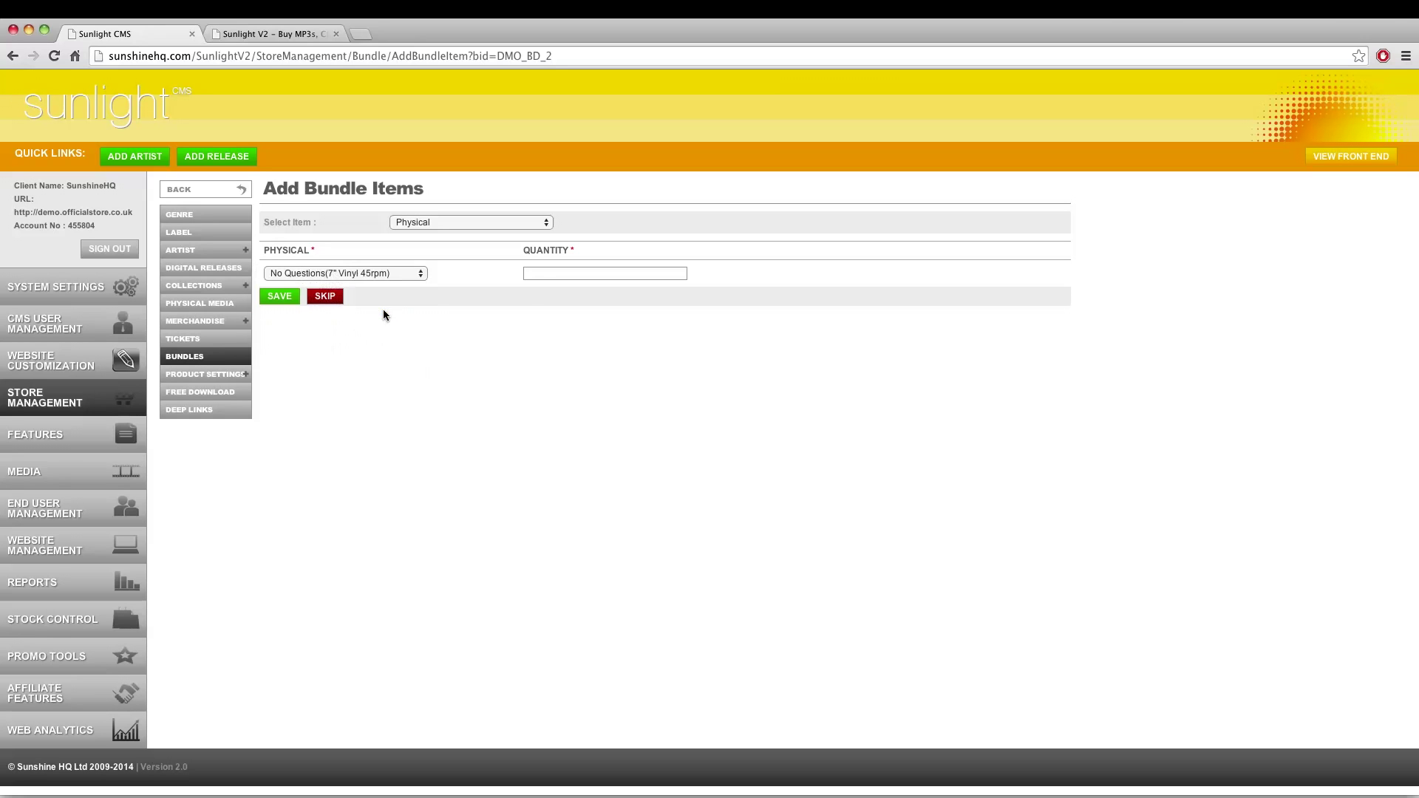
{"action": "type", "text": "1"}
{"action": "left_click", "coordinate": [283, 294]}
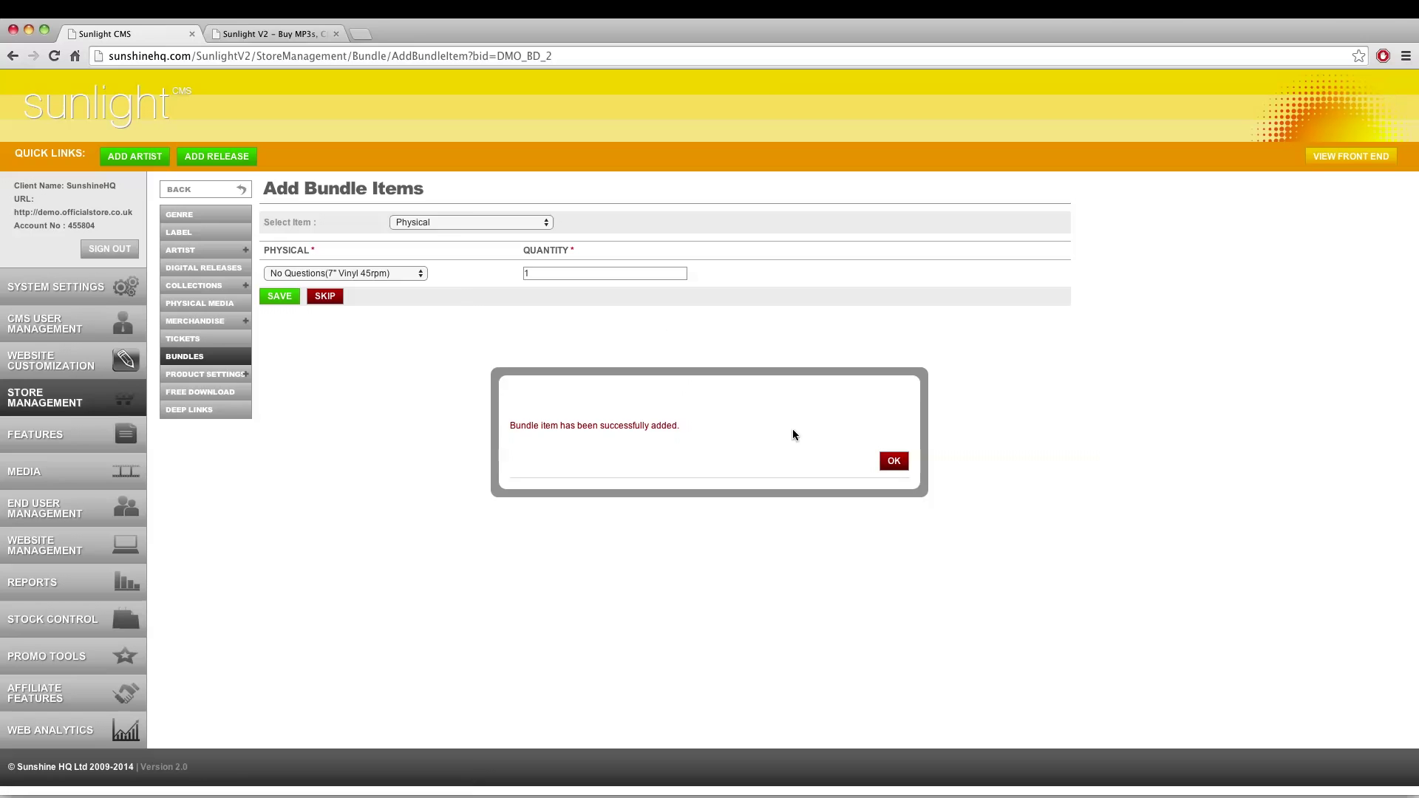
{"action": "left_click", "coordinate": [889, 463]}
- Switch the bundle item type to Merchandise
{"action": "left_click", "coordinate": [444, 222]}
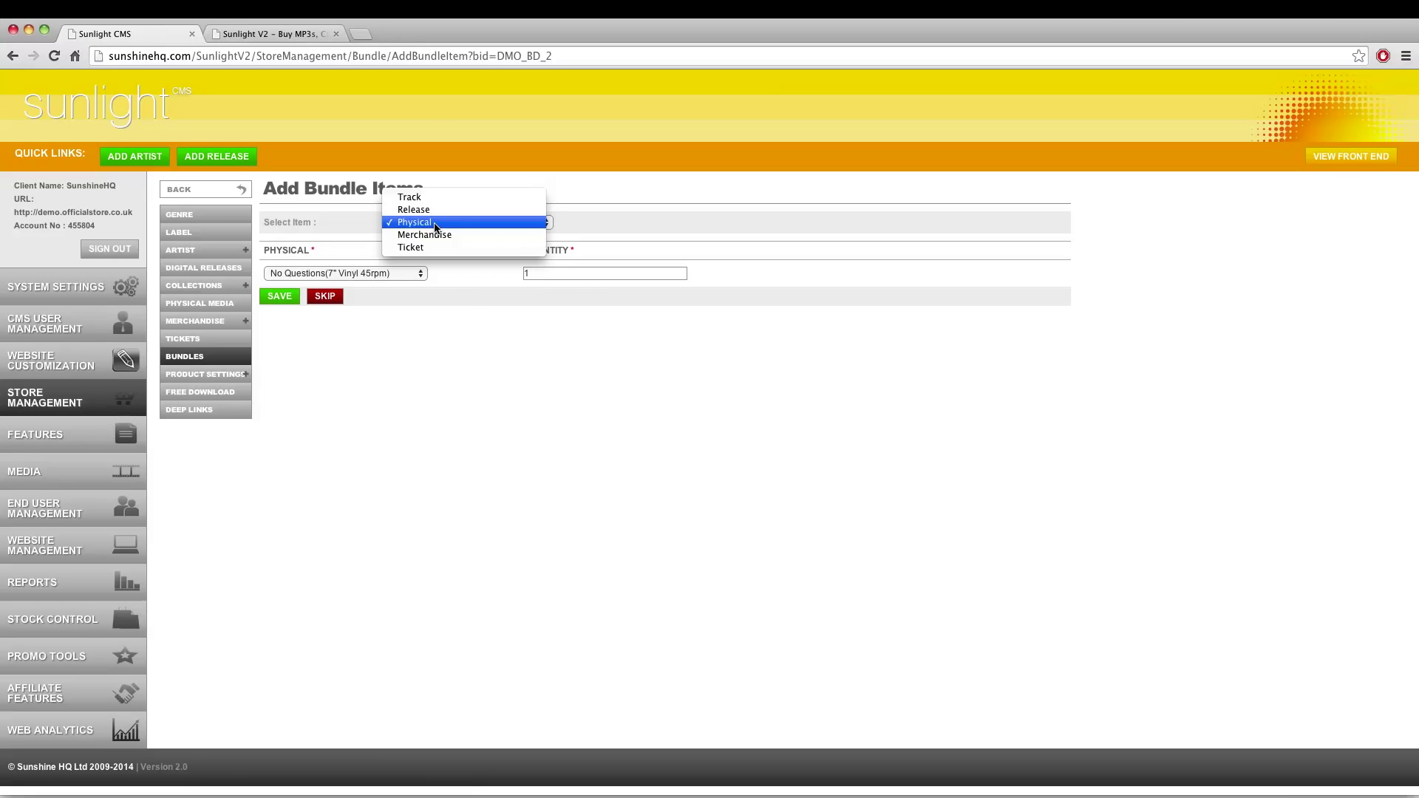
{"action": "left_click", "coordinate": [417, 232]}
{"action": "left_click", "coordinate": [394, 272]}
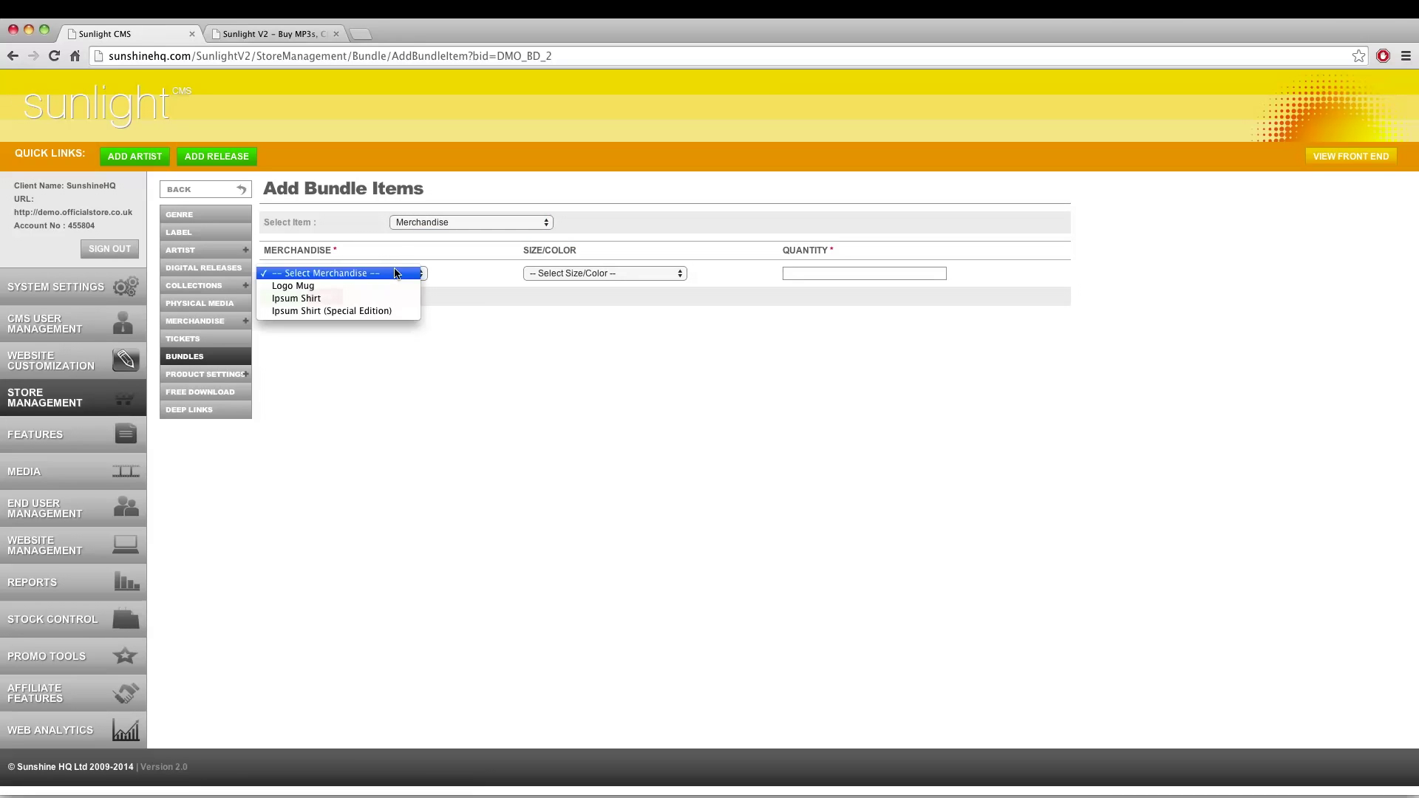
{"action": "left_click", "coordinate": [331, 311]}
{"action": "left_click", "coordinate": [598, 273]}
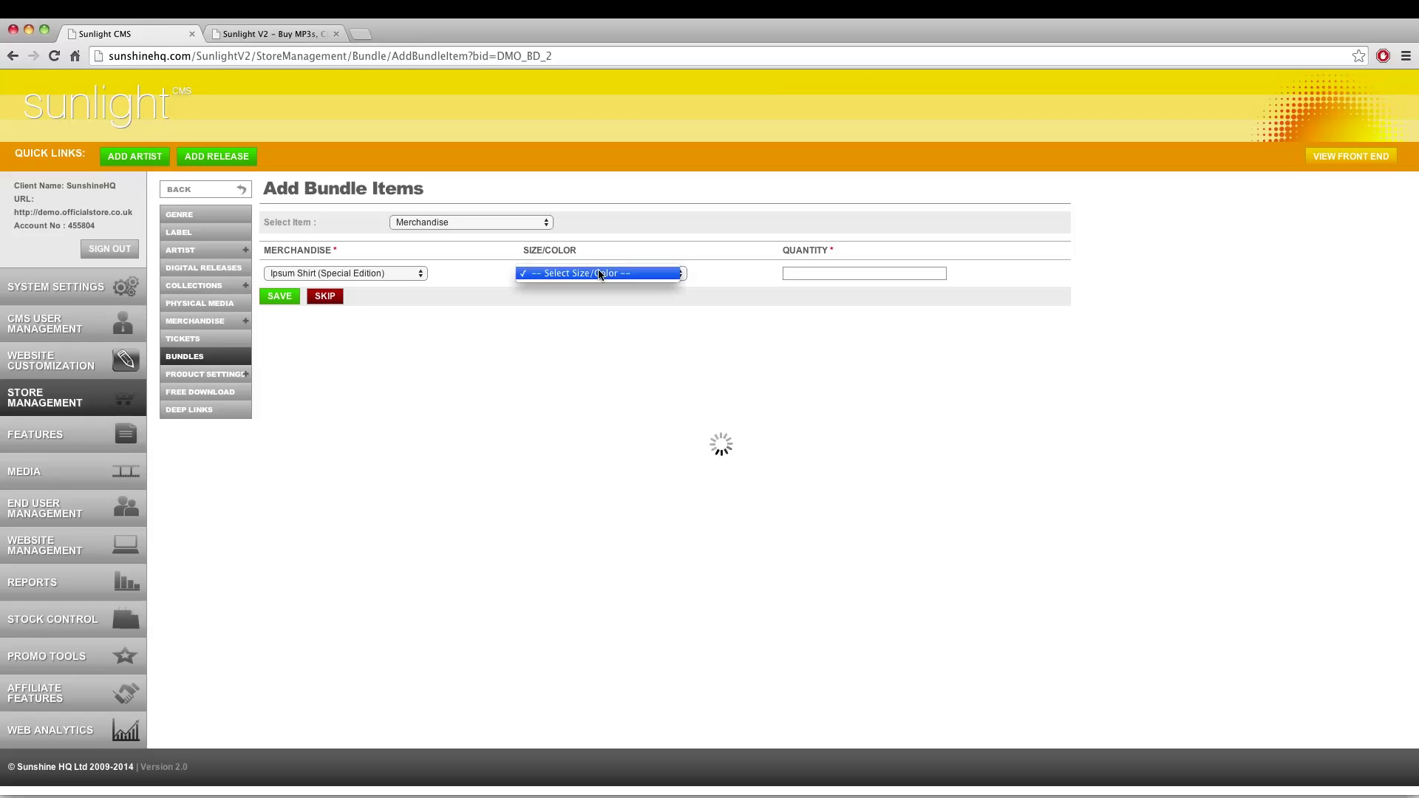
{"action": "left_click", "coordinate": [597, 273]}
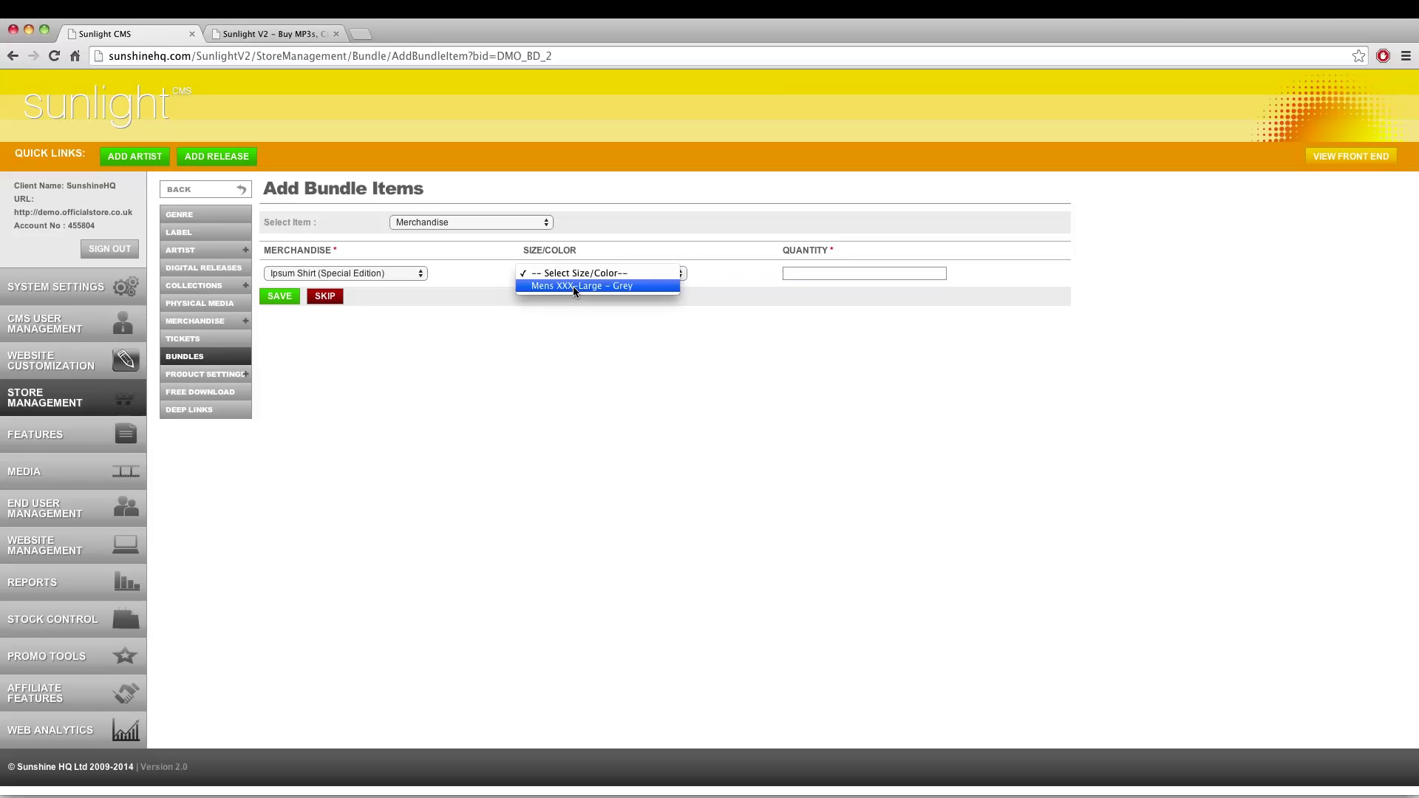
{"action": "left_click", "coordinate": [516, 348]}
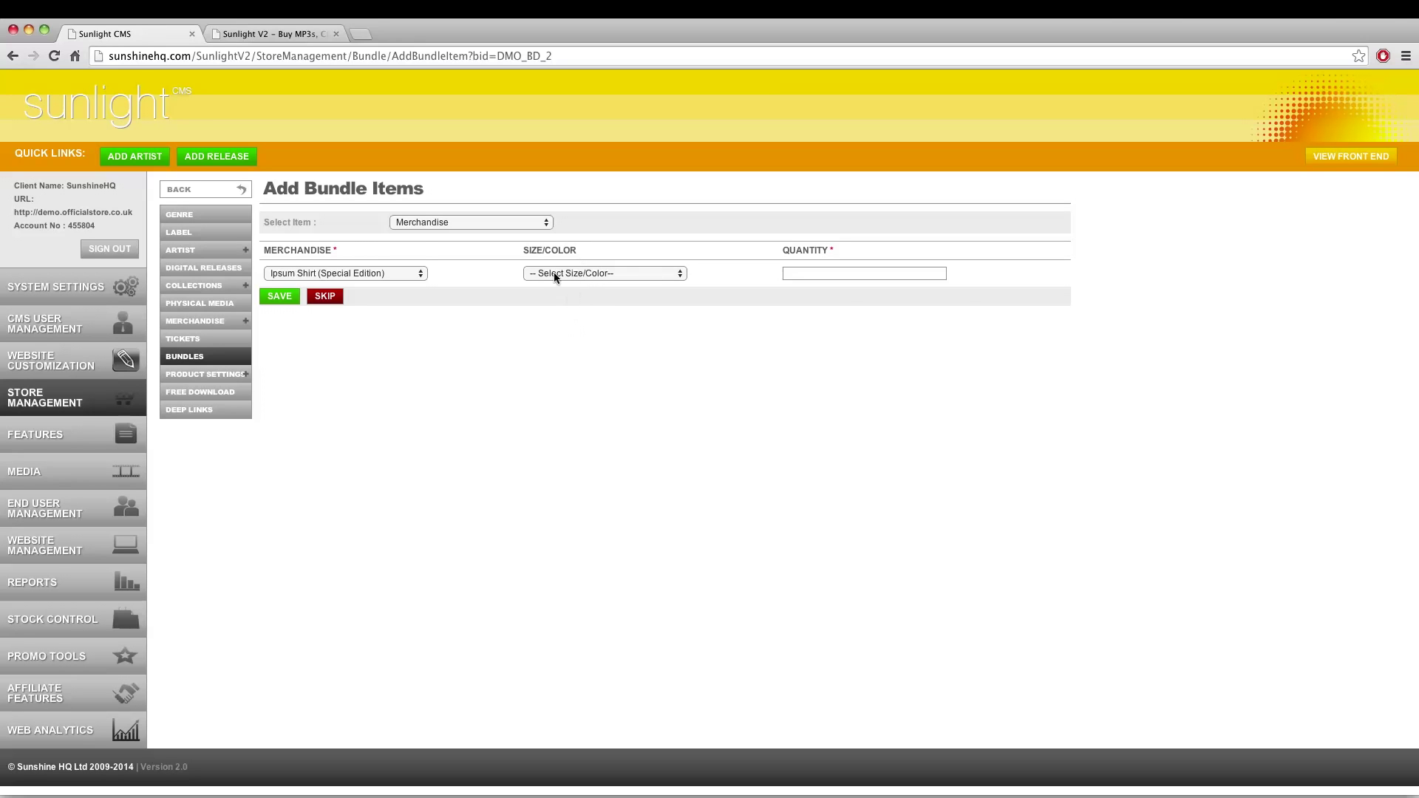
- Add the regular Ipsum Shirt to the bundle with quantity 1 and no specific size or color
{"action": "left_click", "coordinate": [380, 273]}
{"action": "left_click", "coordinate": [318, 261]}
{"action": "type", "text": "1"}
{"action": "left_click", "coordinate": [280, 296]}
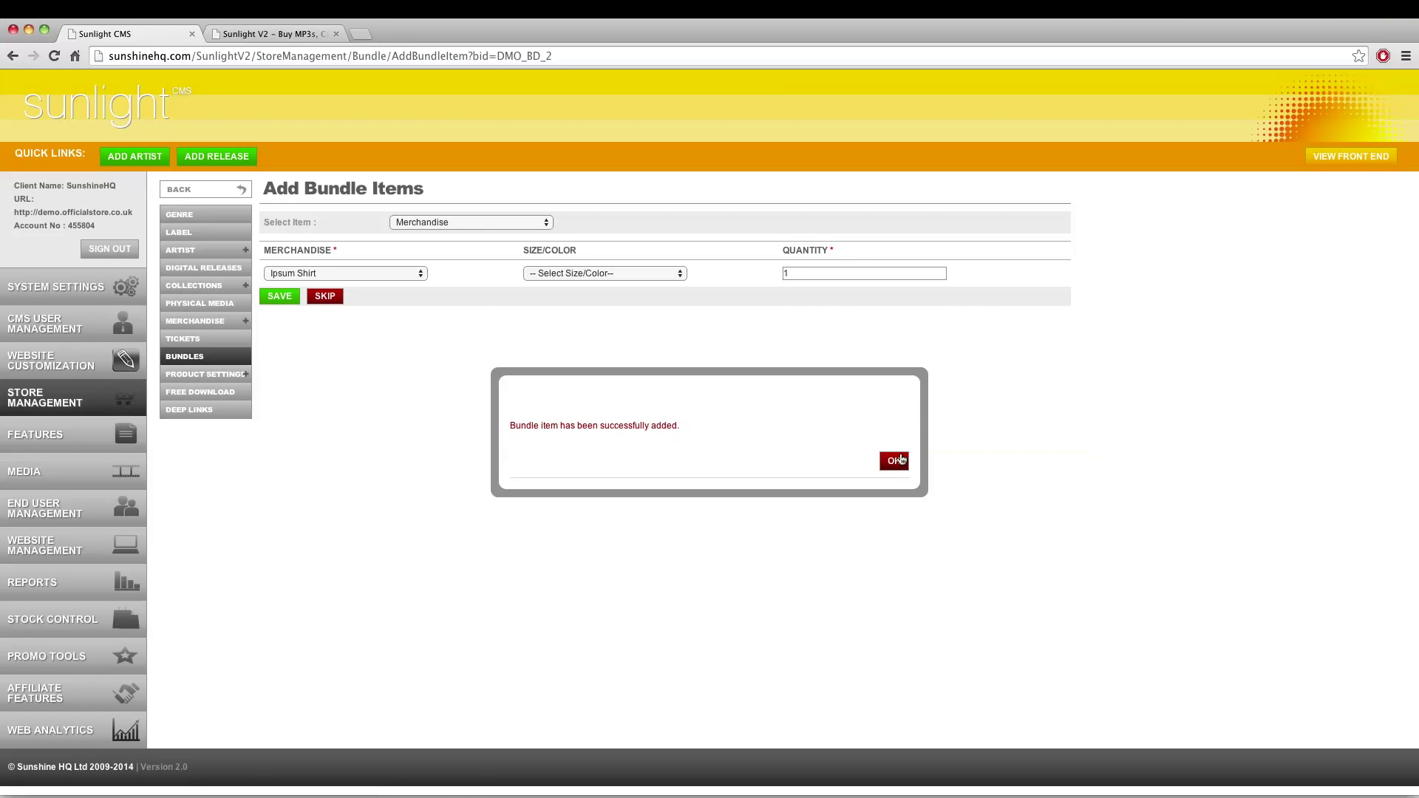
{"action": "left_click", "coordinate": [902, 459]}
- Add the ticket Concorde 2 19/06 (E-Ticket) to the bundle with quantity 1
{"action": "left_click", "coordinate": [406, 228]}
{"action": "left_click", "coordinate": [411, 236]}
{"action": "left_click", "coordinate": [349, 275]}
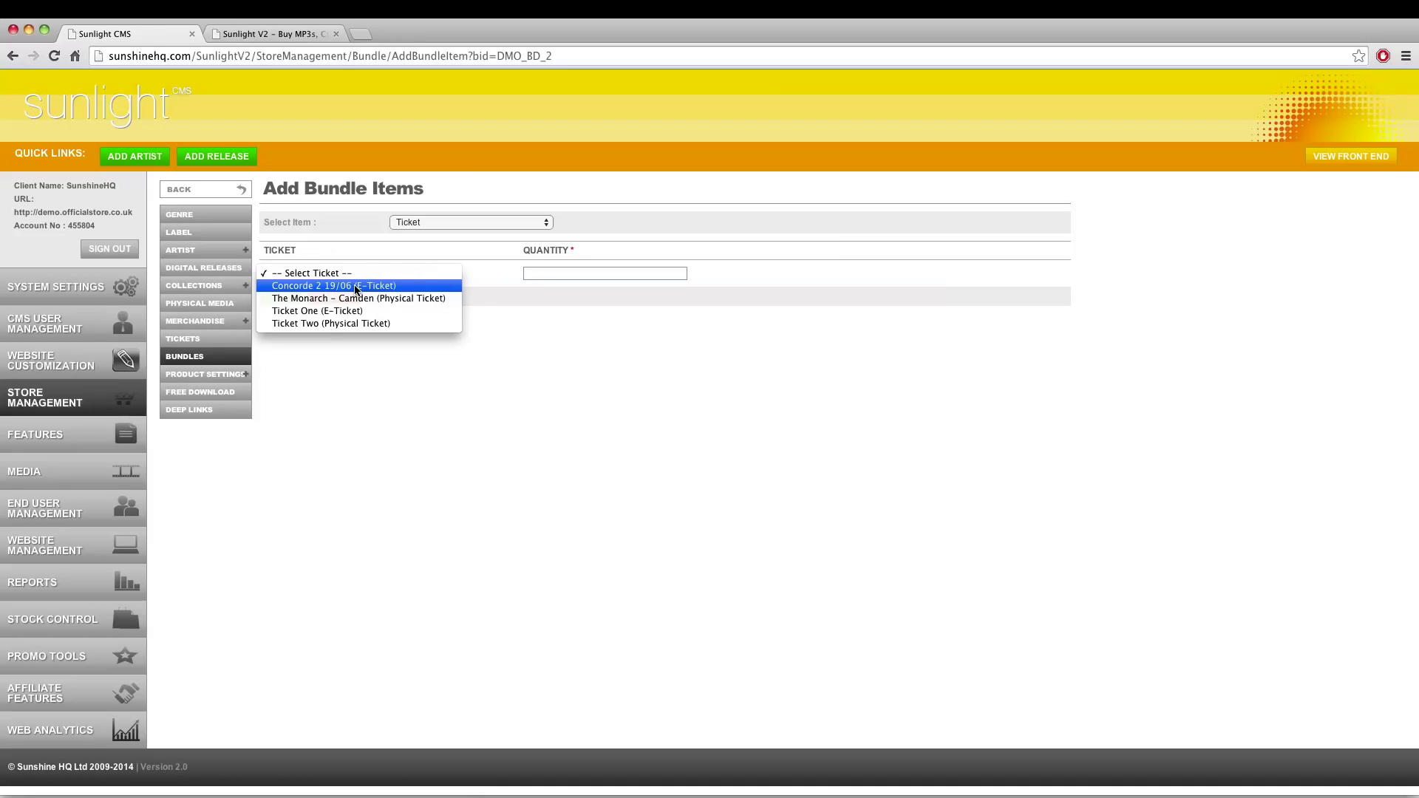
{"action": "left_click", "coordinate": [356, 288]}
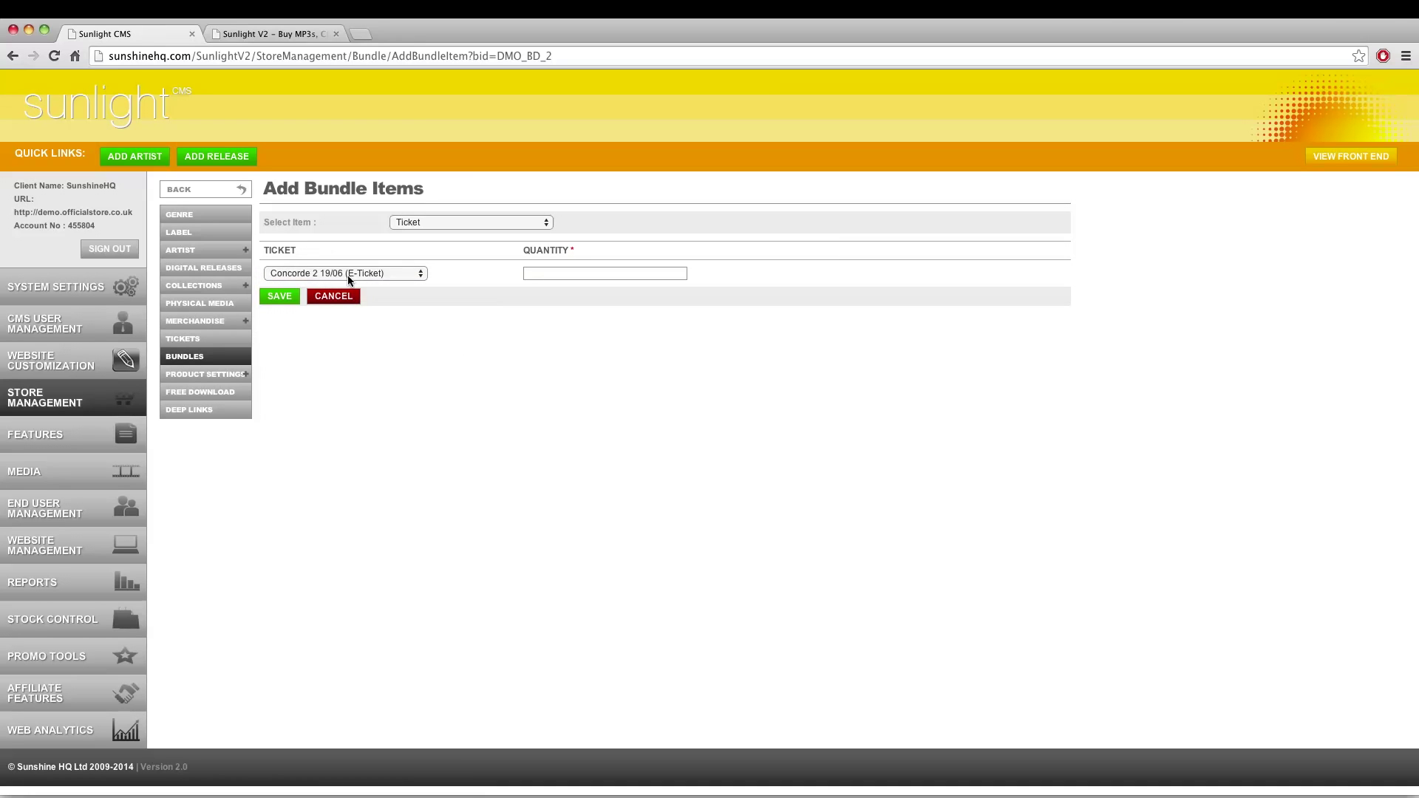
{"action": "left_click", "coordinate": [577, 276]}
{"action": "type", "text": "1"}
{"action": "left_click", "coordinate": [271, 298]}
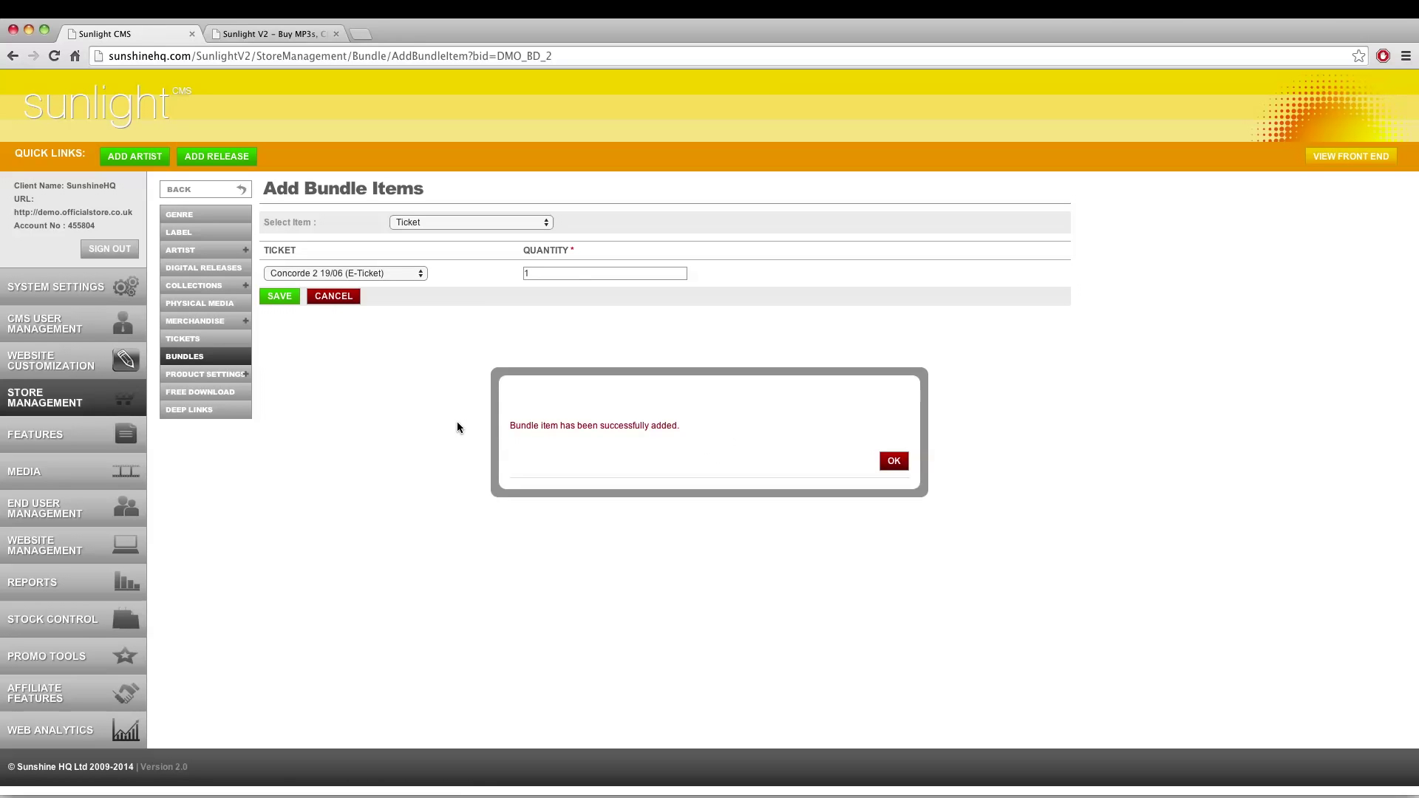
{"action": "left_click", "coordinate": [894, 460]}
- Switch to the online storefront, refresh its Bundles page and open the new Mega Bundle's details
{"action": "left_click", "coordinate": [263, 33]}
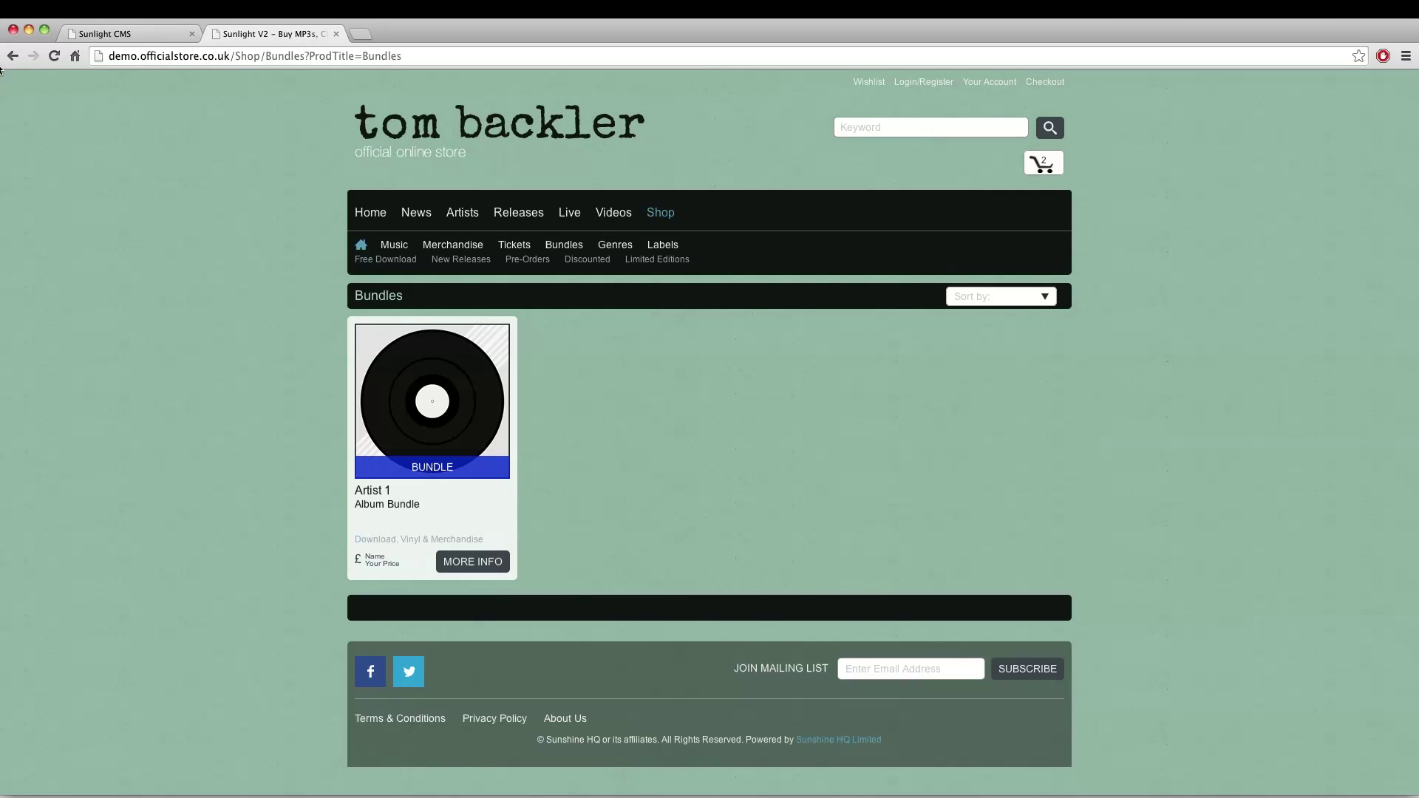
{"action": "left_click", "coordinate": [53, 56]}
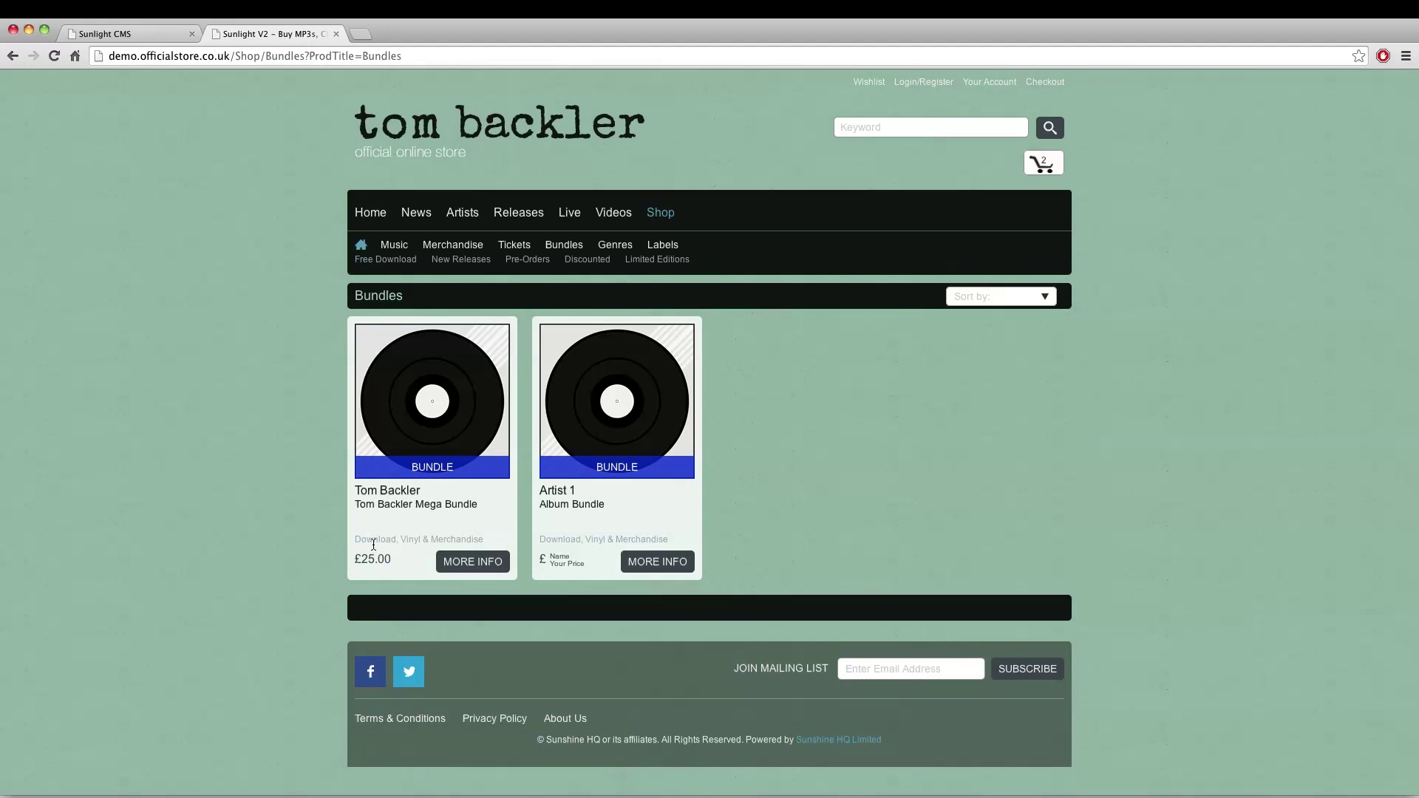
{"action": "left_click", "coordinate": [434, 433]}
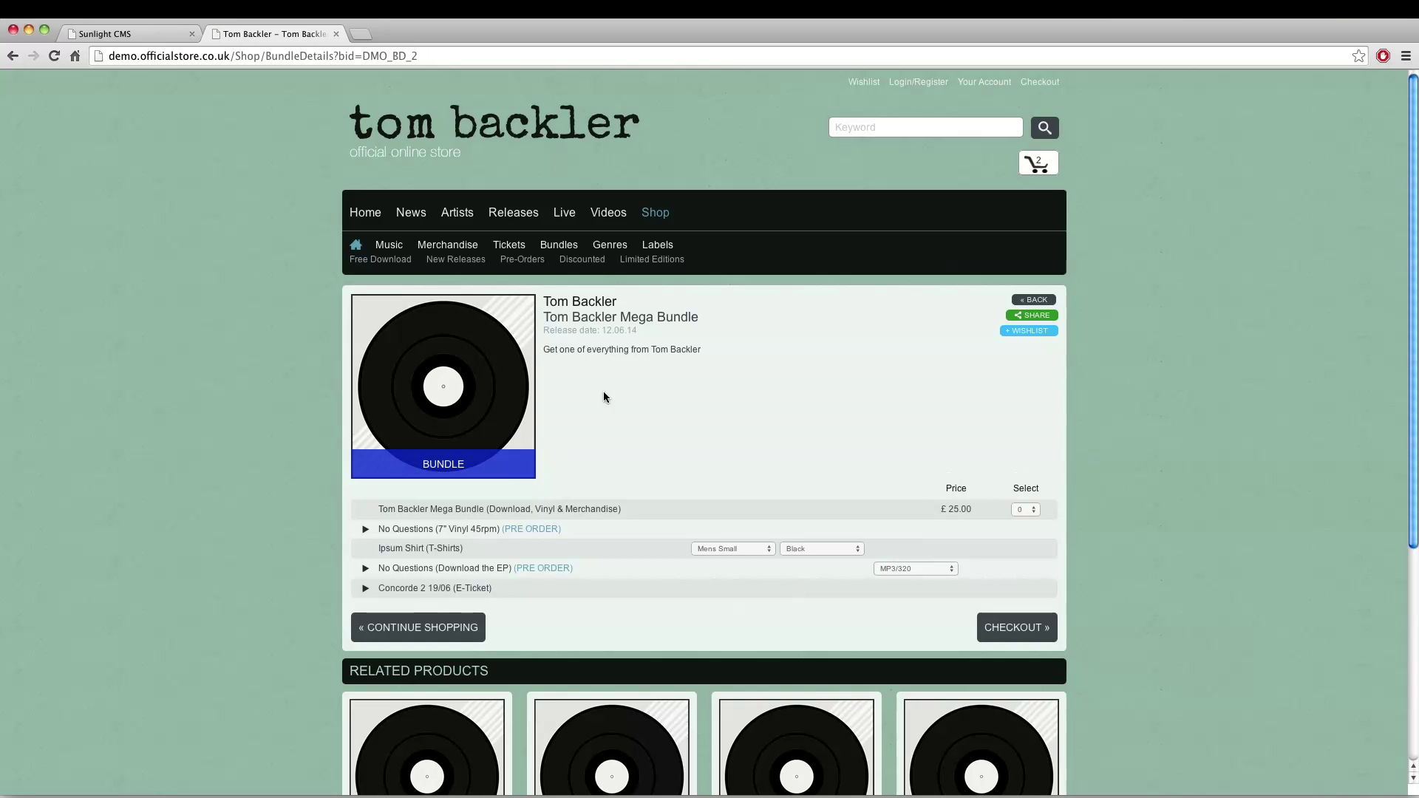
- Review the bundle's vinyl item, the shirt's size and color choices, and the download's format choices
{"action": "scroll", "coordinate": [596, 481], "scroll_direction": "down", "scroll_amount": 1}
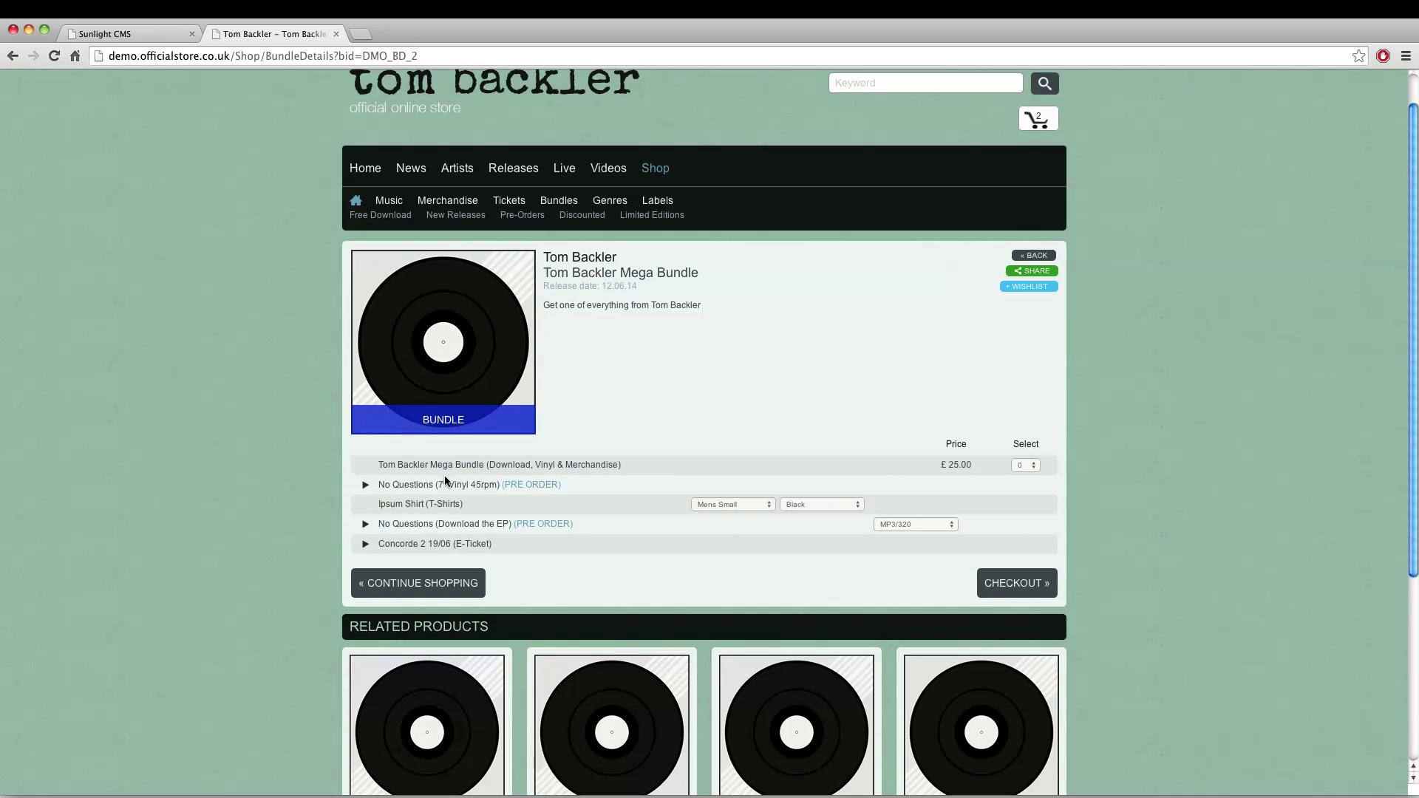
{"action": "left_click_drag", "start_coordinate": [433, 485], "coordinate": [505, 486]}
{"action": "left_click", "coordinate": [743, 504]}
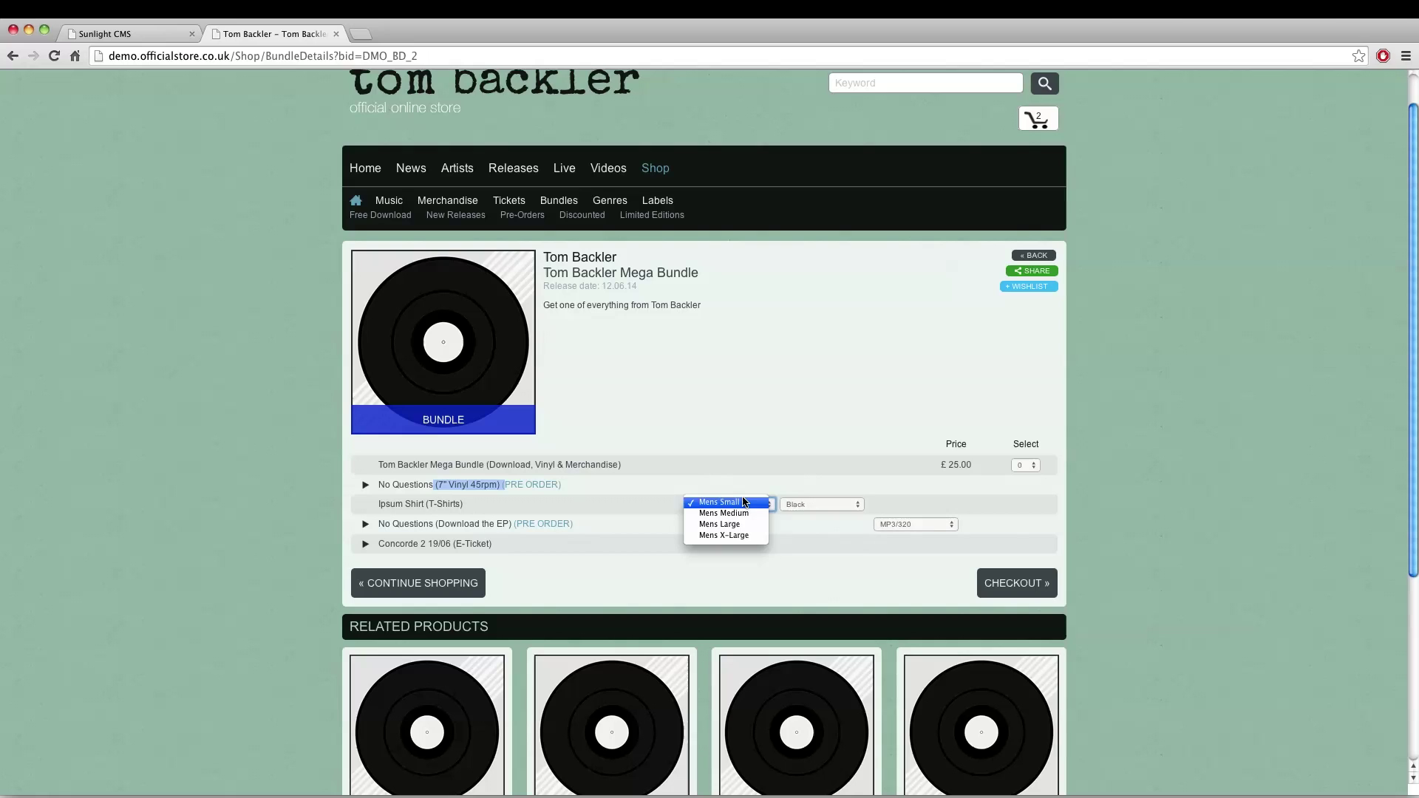
{"action": "left_click", "coordinate": [828, 501]}
{"action": "left_click", "coordinate": [819, 504]}
{"action": "left_click", "coordinate": [813, 504]}
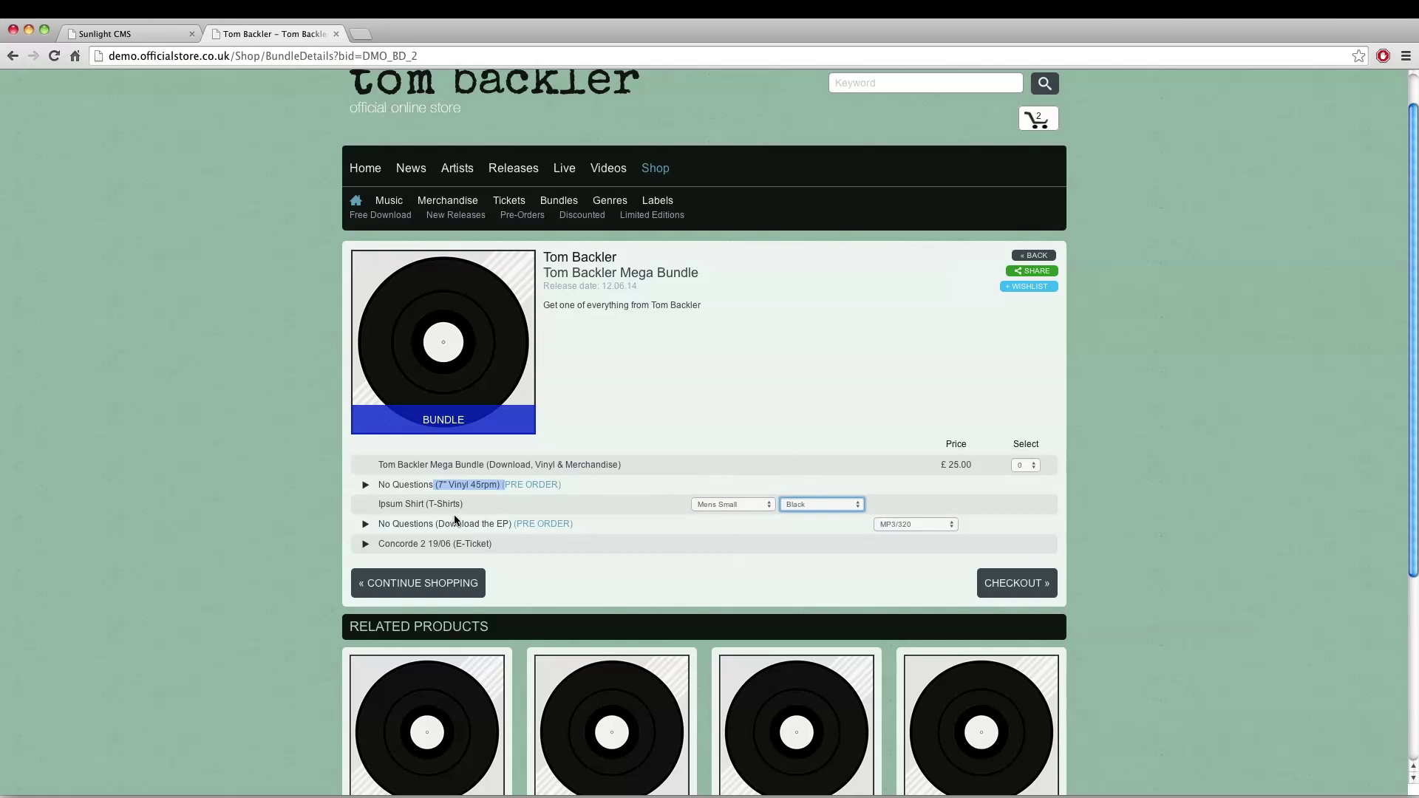
{"action": "left_click", "coordinate": [898, 525]}
{"action": "left_click", "coordinate": [896, 523]}
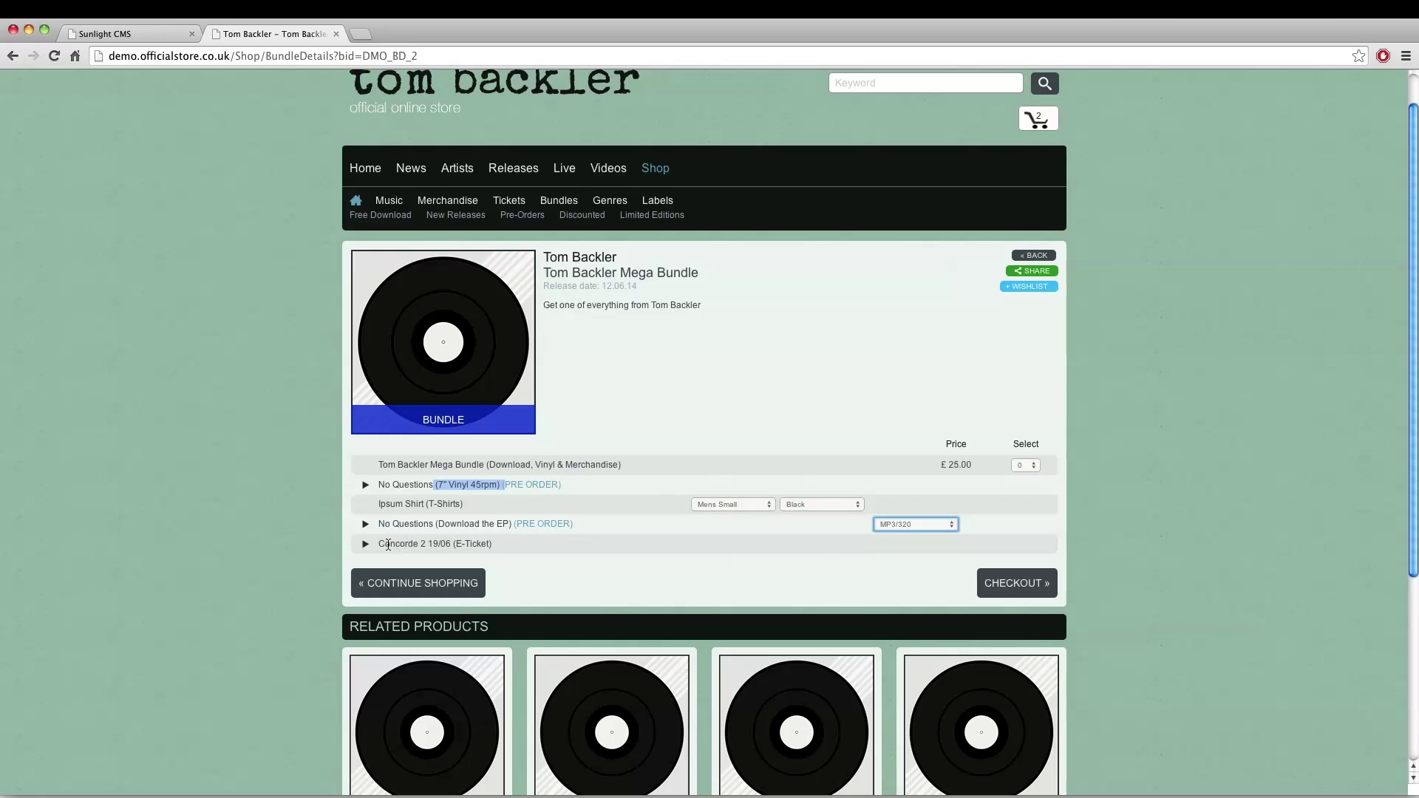
- Expand the Concorde 2 19/06 (E-Ticket) item to view its event details, and collapse it again
{"action": "left_click_drag", "start_coordinate": [388, 545], "coordinate": [477, 544]}
{"action": "left_click", "coordinate": [440, 545]}
{"action": "left_click", "coordinate": [365, 546]}
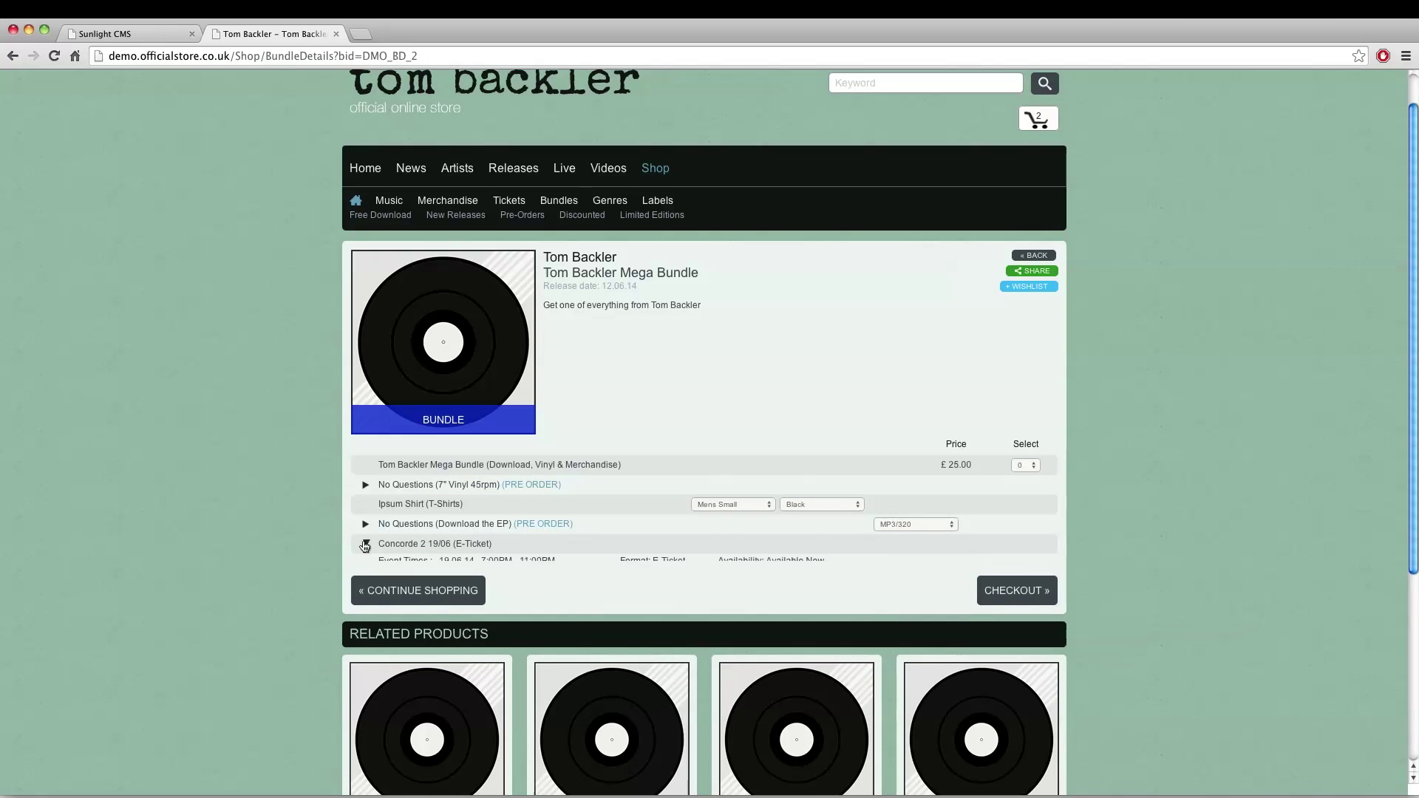
{"action": "left_click", "coordinate": [364, 545]}
{"action": "scroll", "coordinate": [670, 462], "scroll_direction": "up", "scroll_amount": 5}
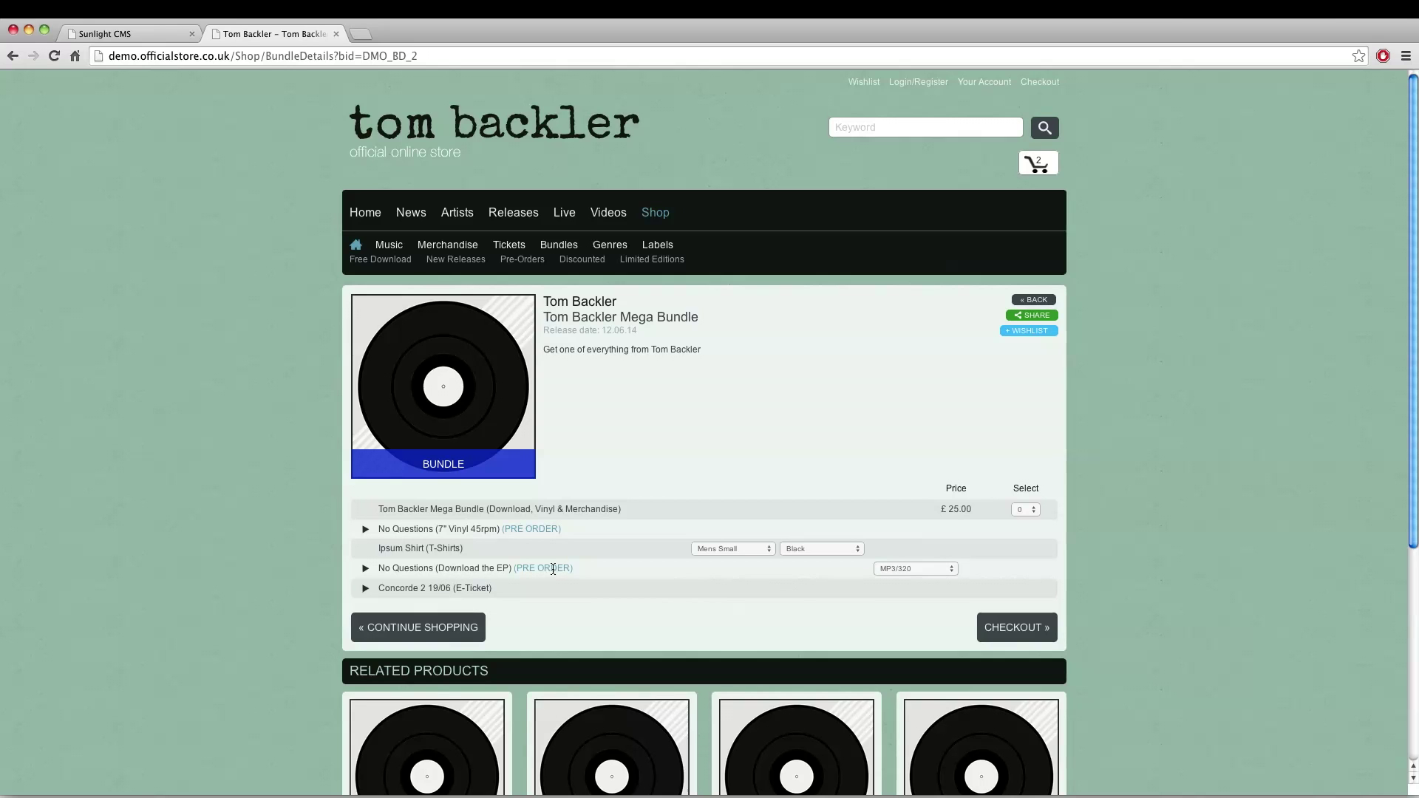
- Switch to the Sunlight CMS, return to the bundle list and open the Mega Bundle's Instant Gratification section
{"action": "left_click", "coordinate": [129, 32]}
{"action": "left_click", "coordinate": [200, 358]}
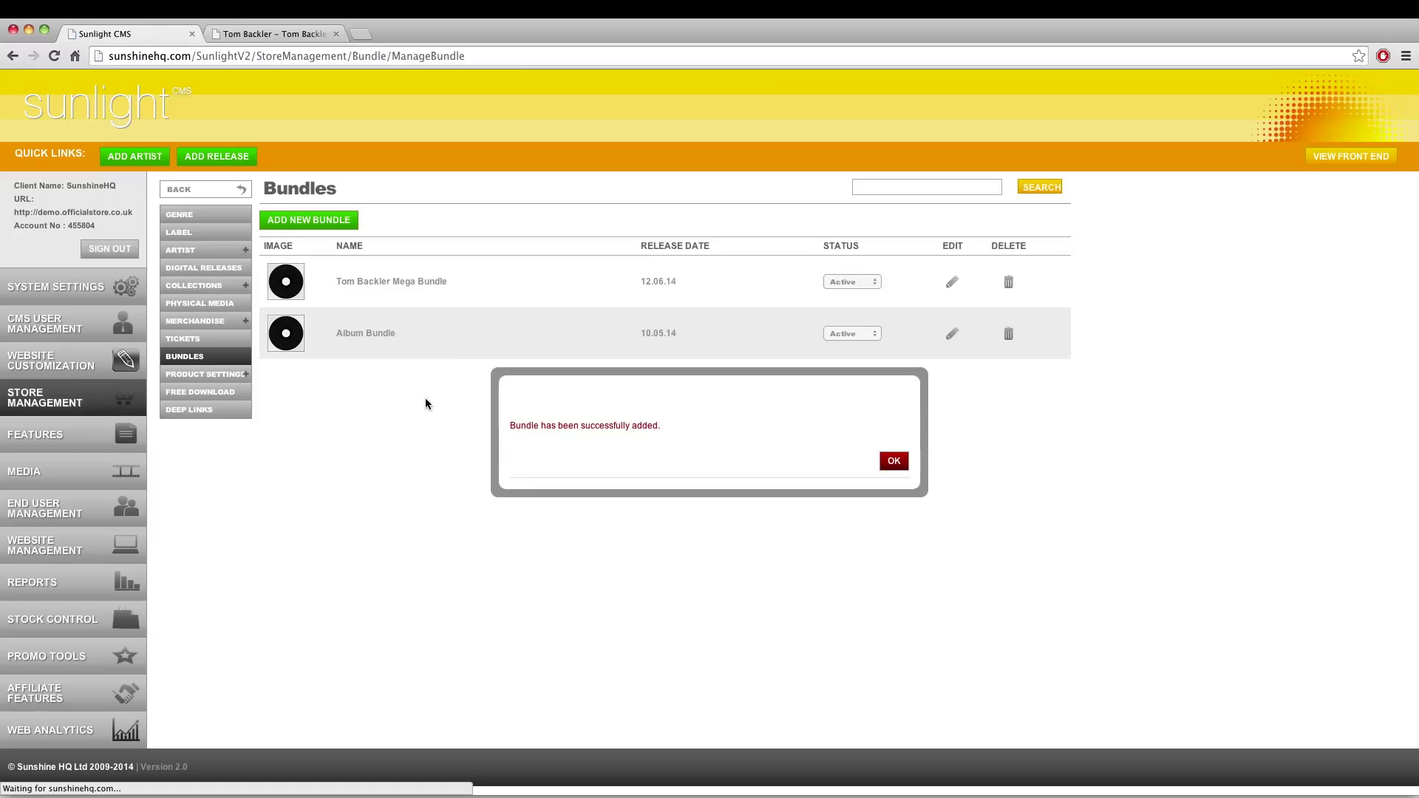
{"action": "left_click", "coordinate": [895, 460]}
{"action": "left_click", "coordinate": [389, 282]}
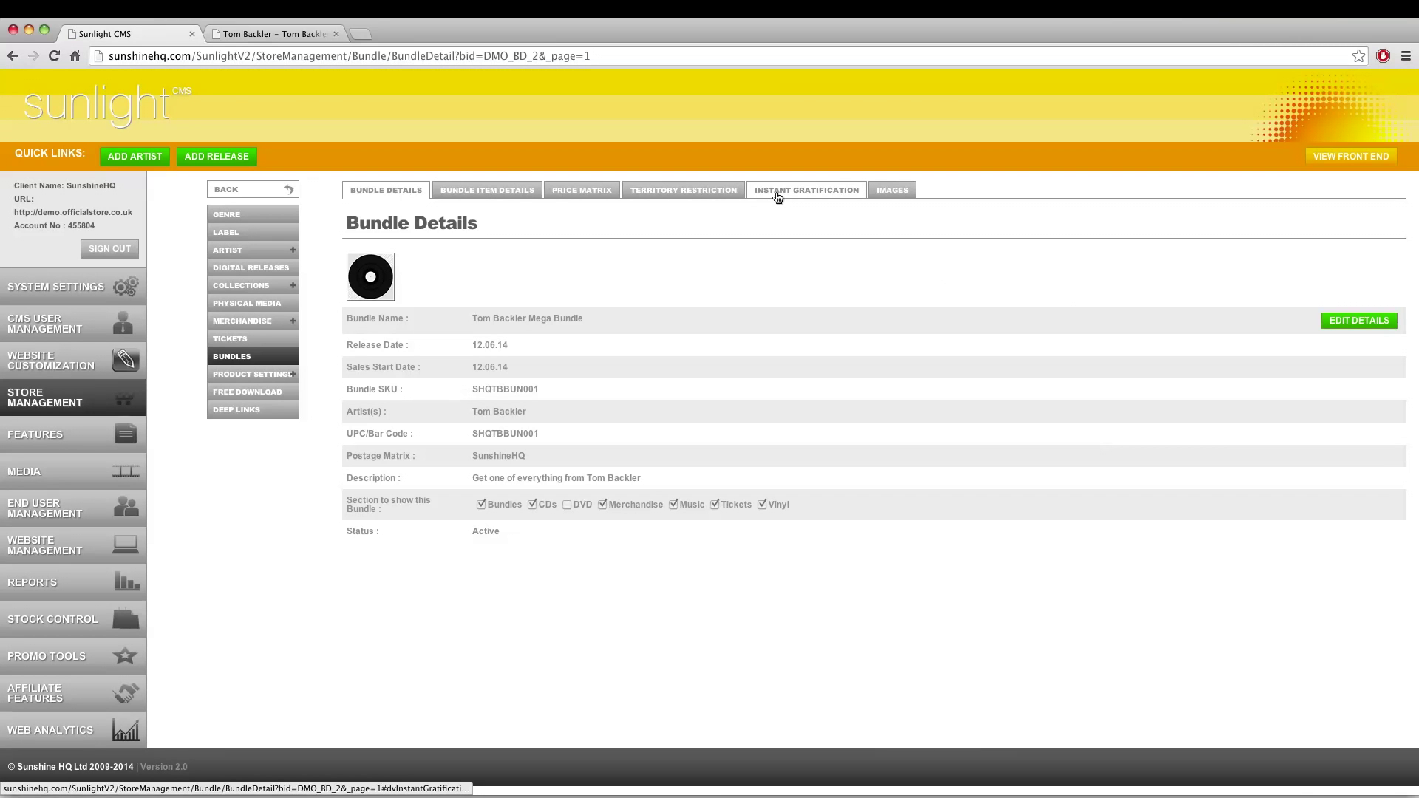
{"action": "left_click", "coordinate": [295, 33]}
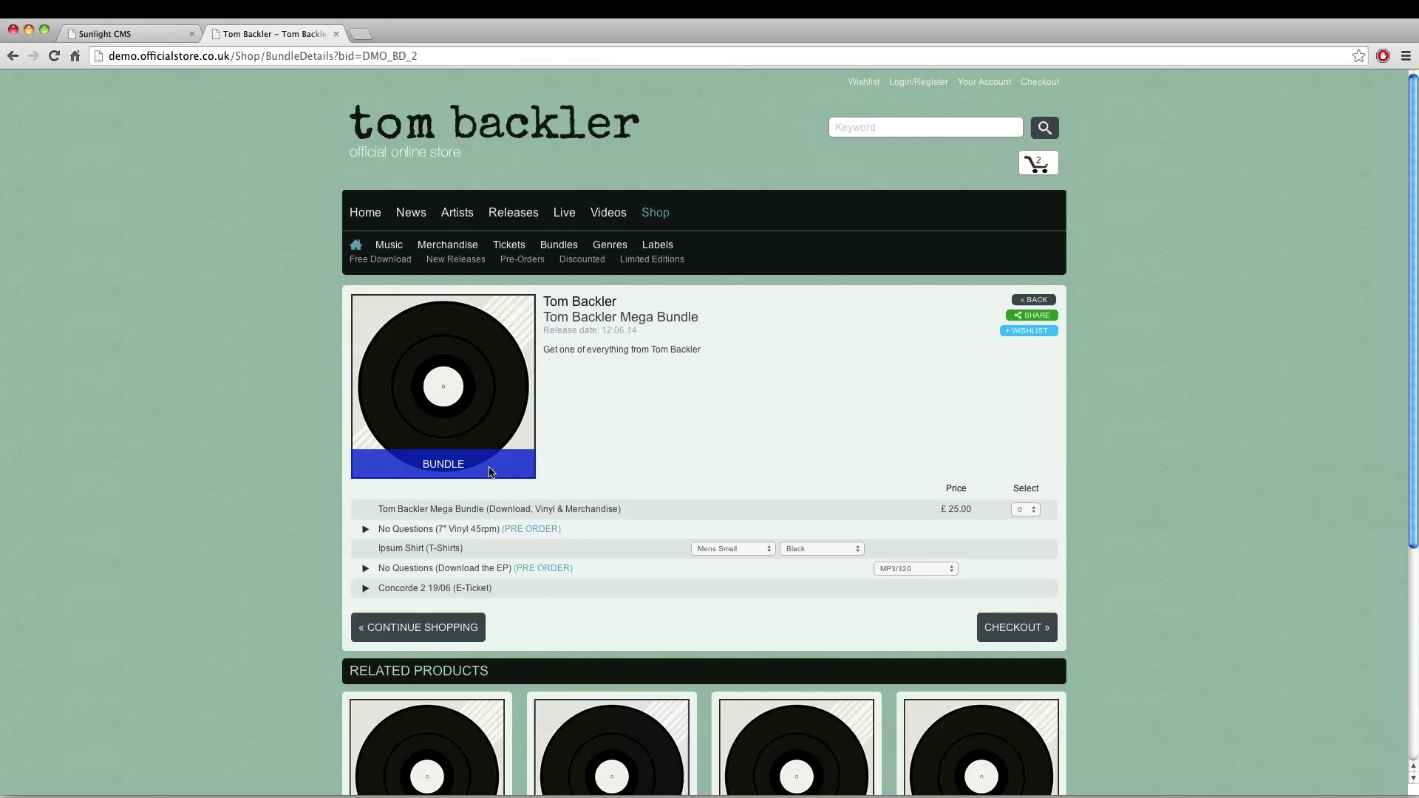
{"action": "left_click", "coordinate": [121, 34]}
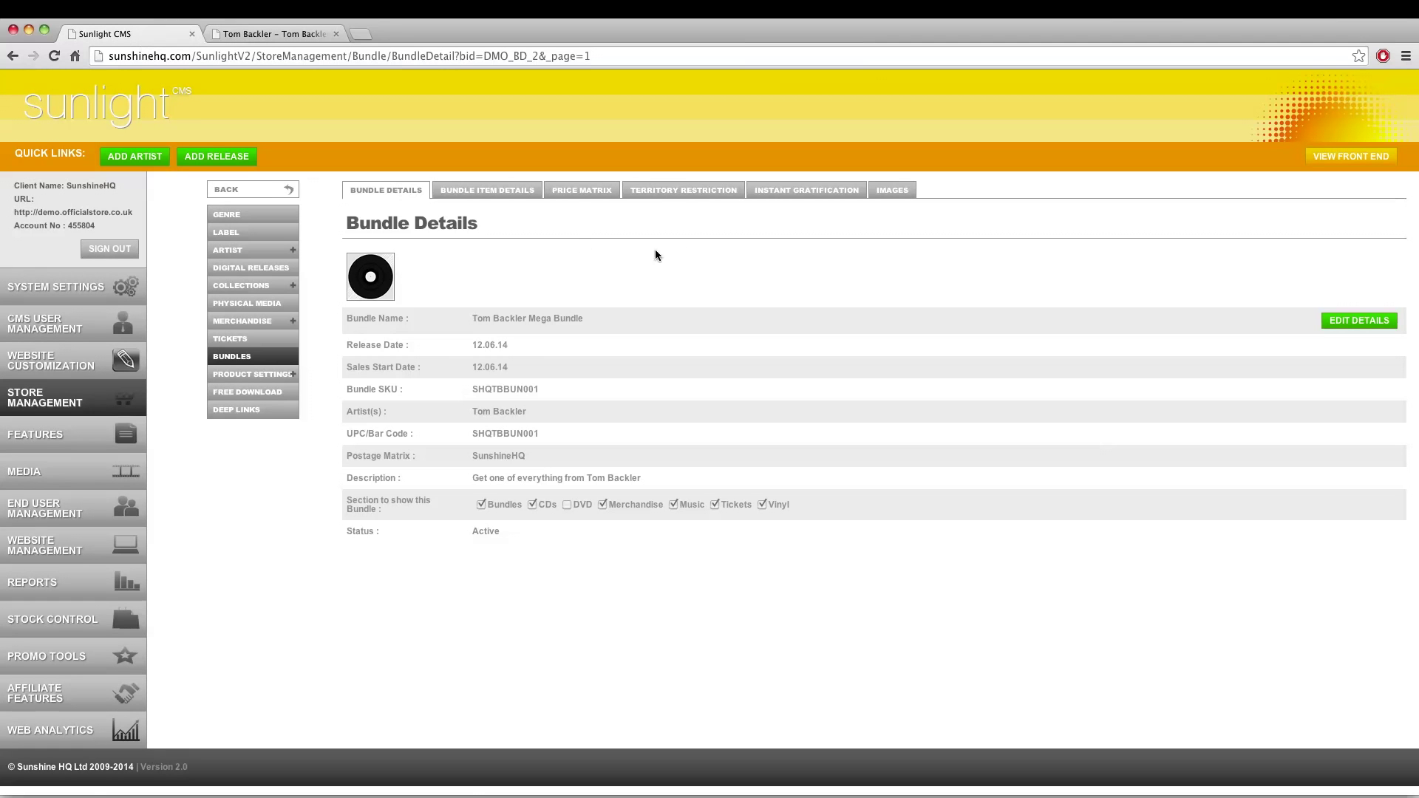
{"action": "left_click", "coordinate": [783, 193]}
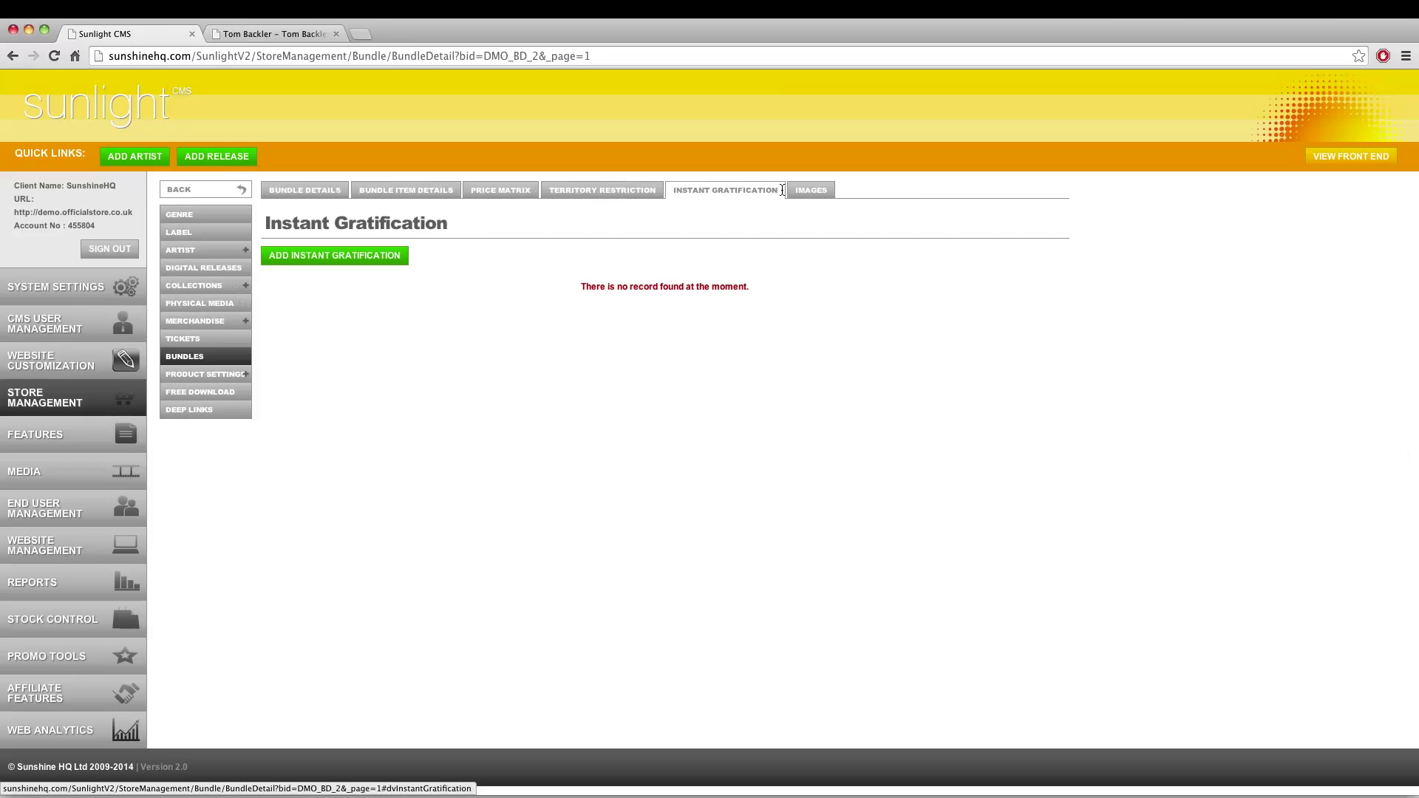
- Start a new instant gratification for the bundle and select the bundle's artist
{"action": "left_click", "coordinate": [341, 257]}
{"action": "left_click", "coordinate": [550, 226]}
{"action": "type", "text": "Tom Backler"}
{"action": "key", "text": "Down"}
{"action": "key", "text": "Return"}
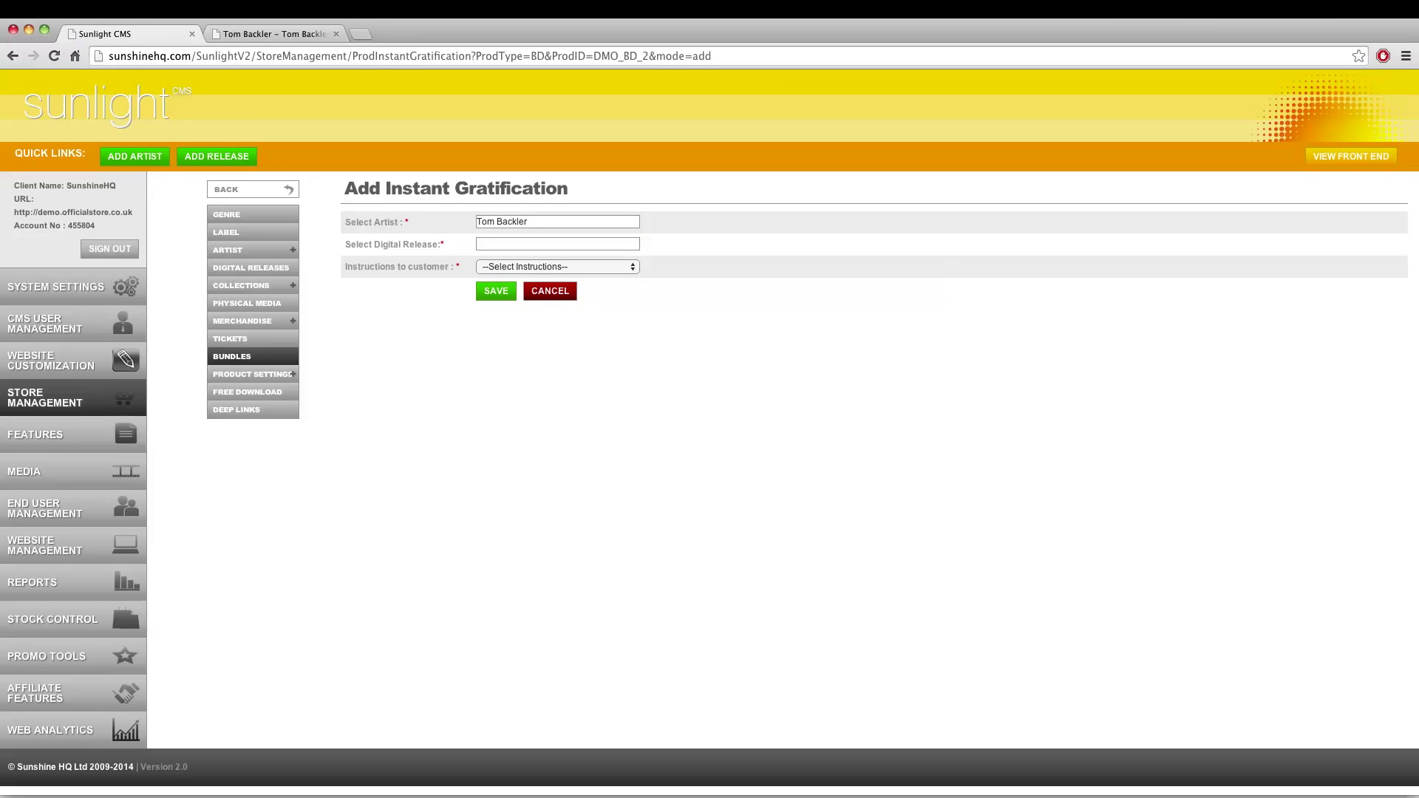
- Choose the digital release No Questions and its track Die For You as the instant gratification
{"action": "left_click", "coordinate": [484, 245]}
{"action": "type", "text": "no"}
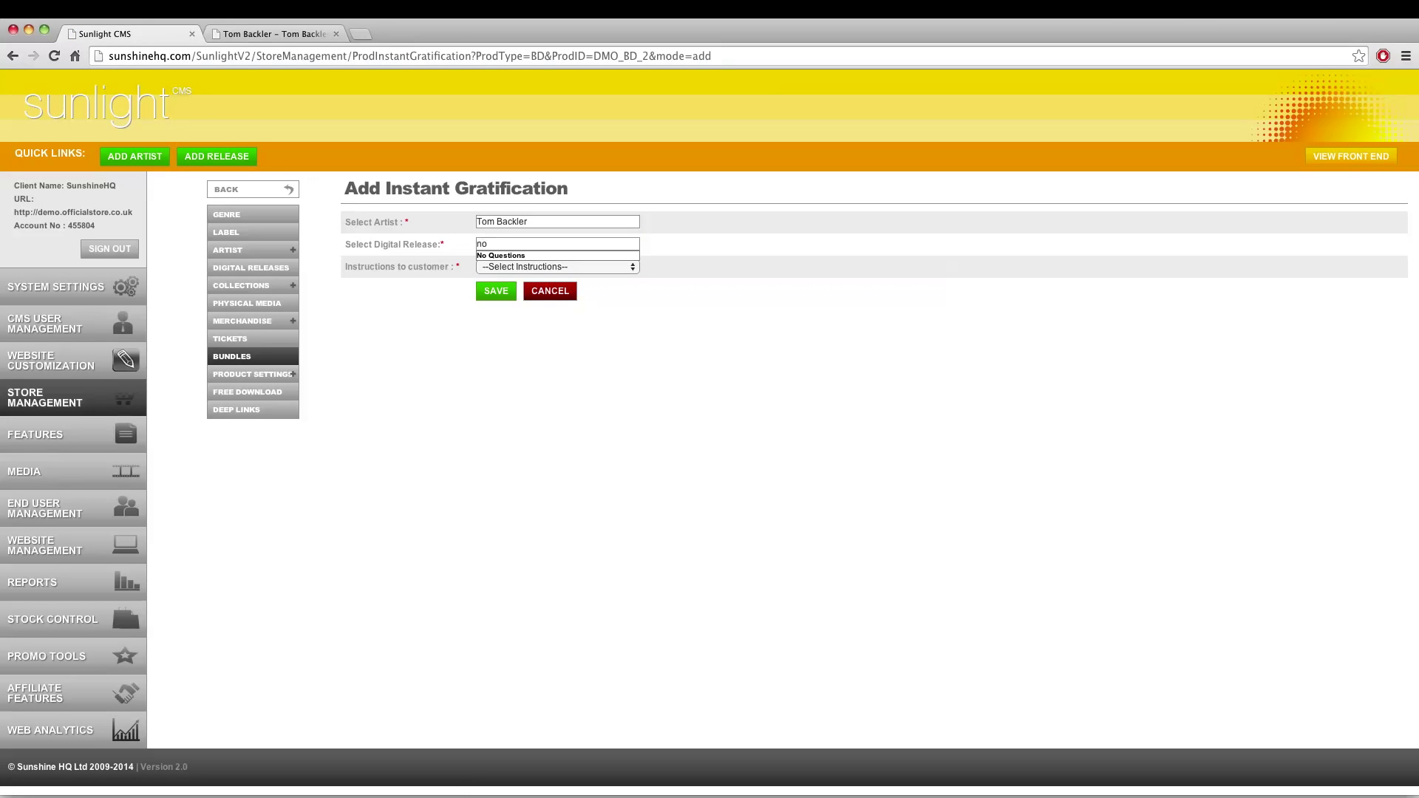
{"action": "left_click", "coordinate": [495, 256]}
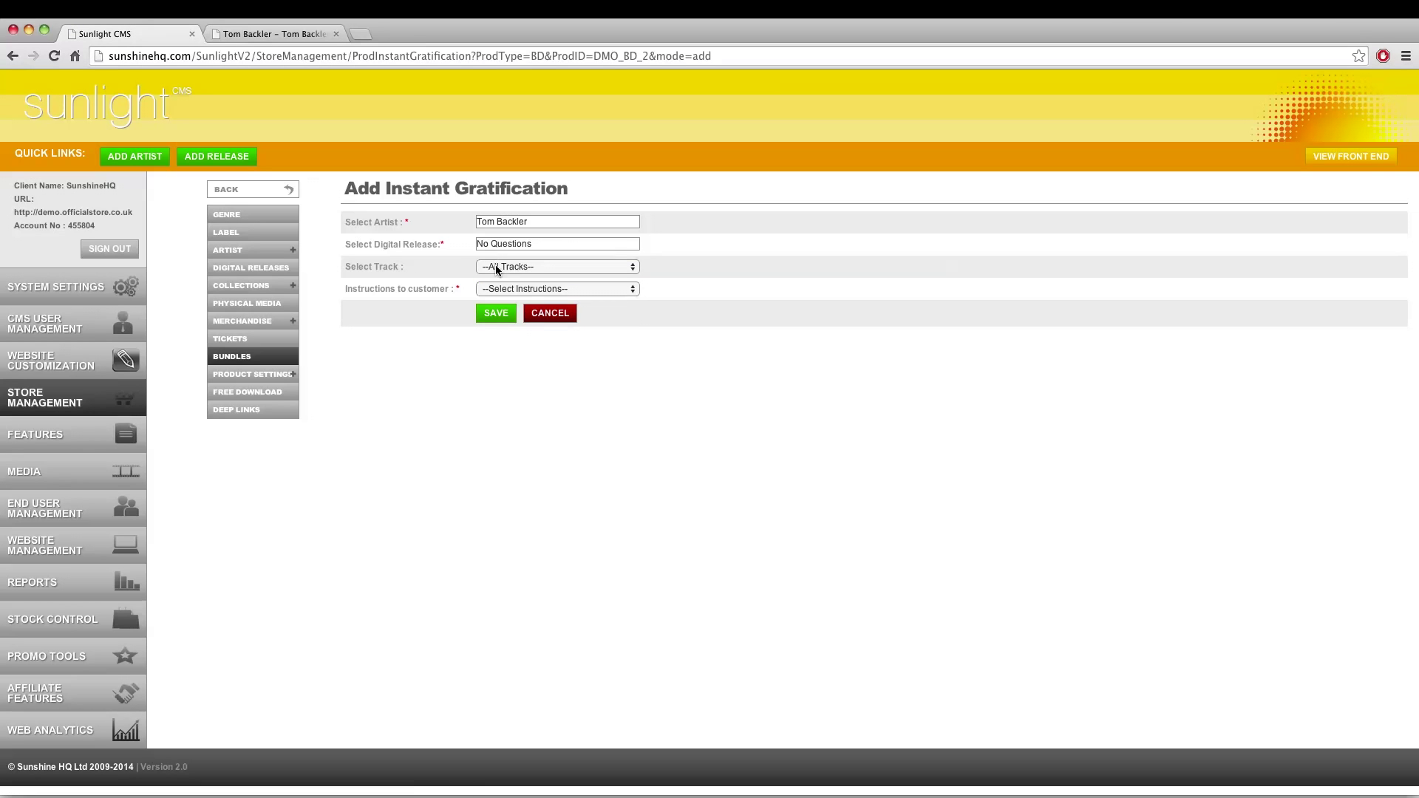
{"action": "left_click", "coordinate": [558, 266]}
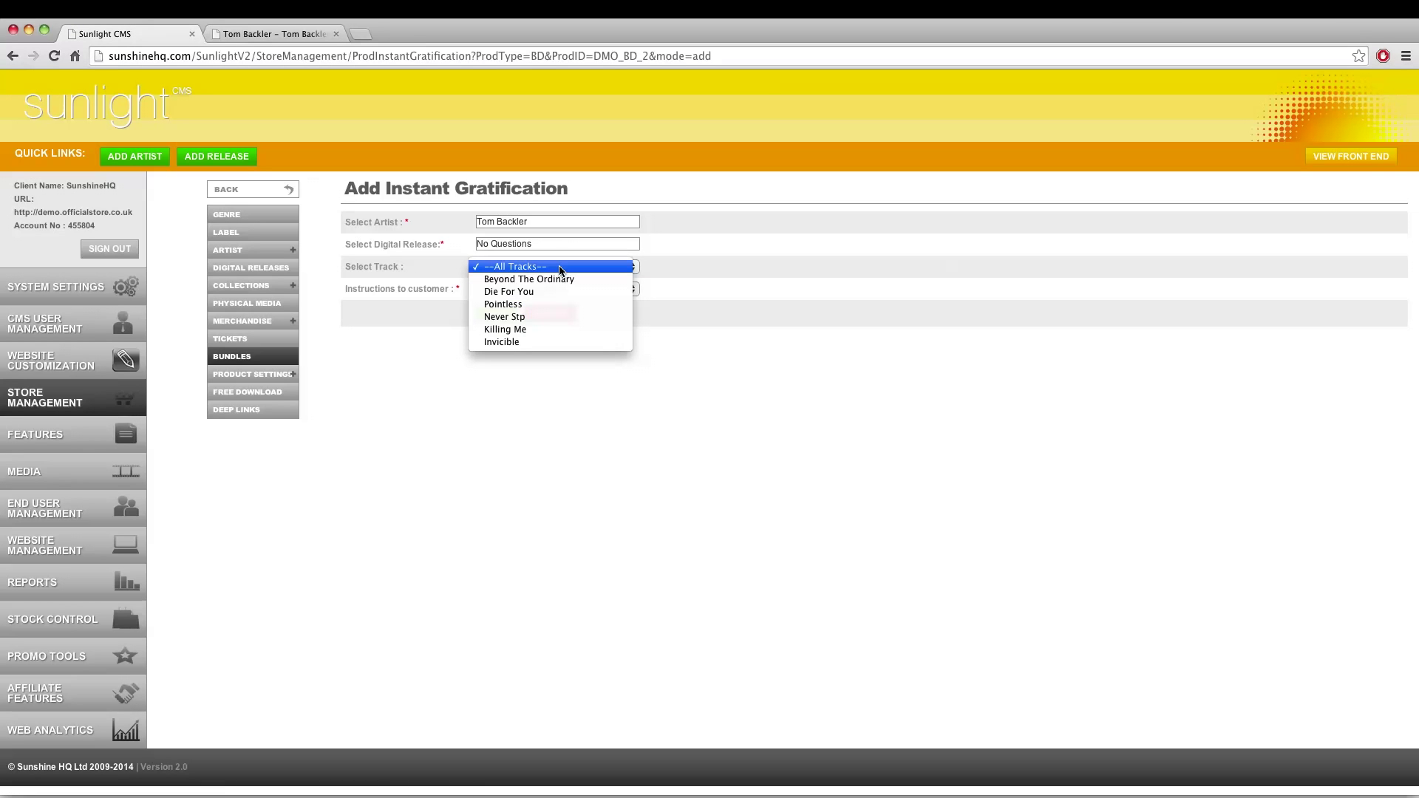
{"action": "left_click", "coordinate": [519, 292]}
- Set the customer instructions to Plus Instant Download and save the instant gratification
{"action": "left_click", "coordinate": [520, 290]}
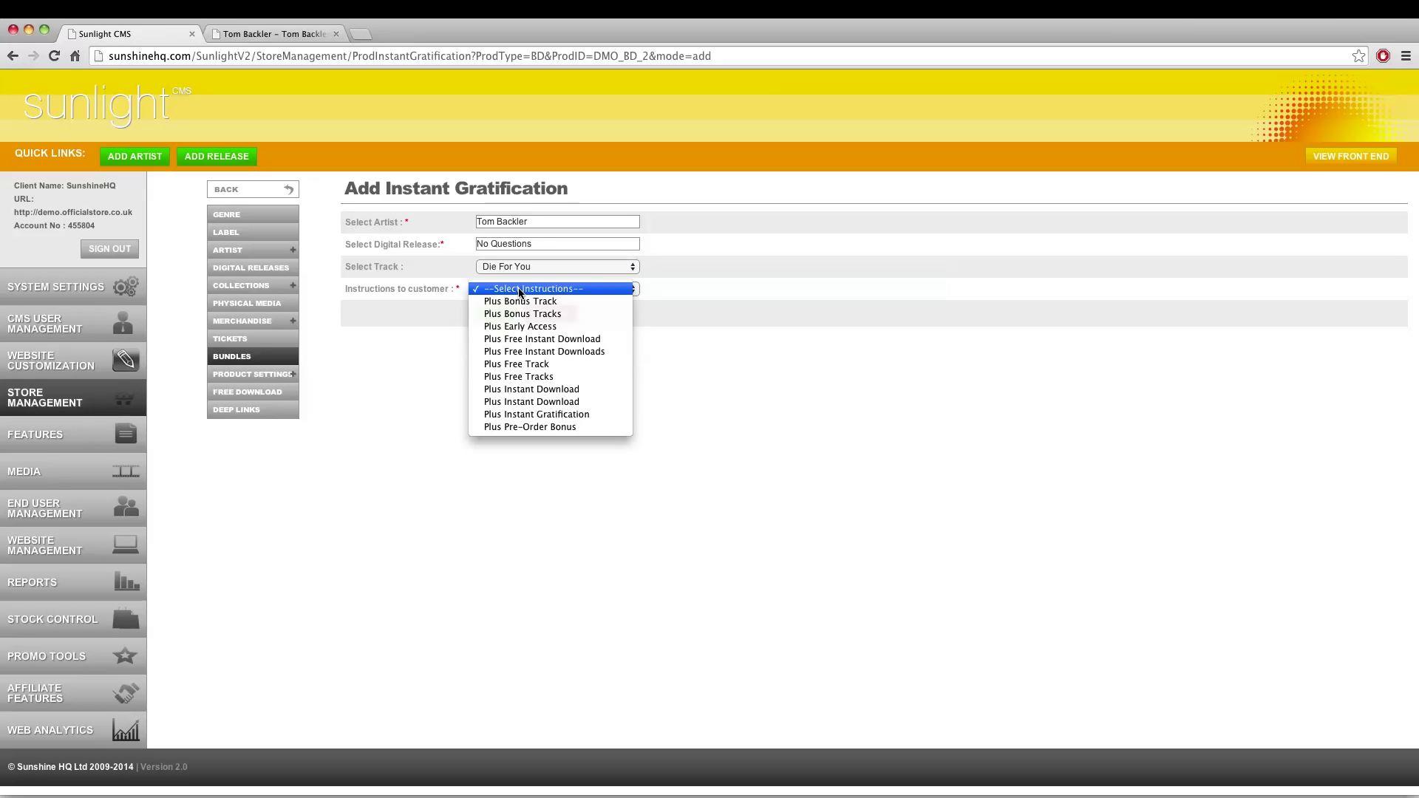
{"action": "left_click", "coordinate": [359, 287]}
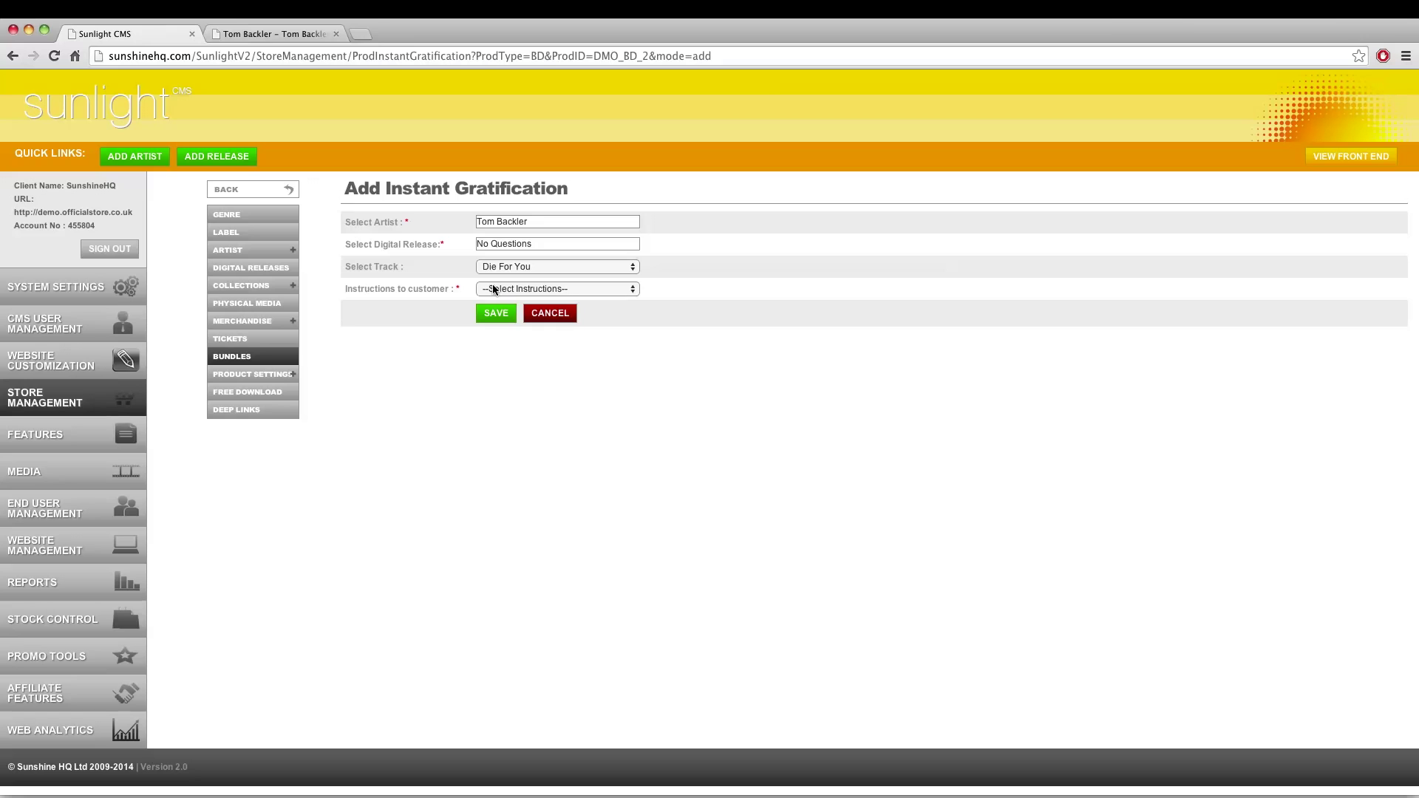
{"action": "left_click", "coordinate": [547, 290]}
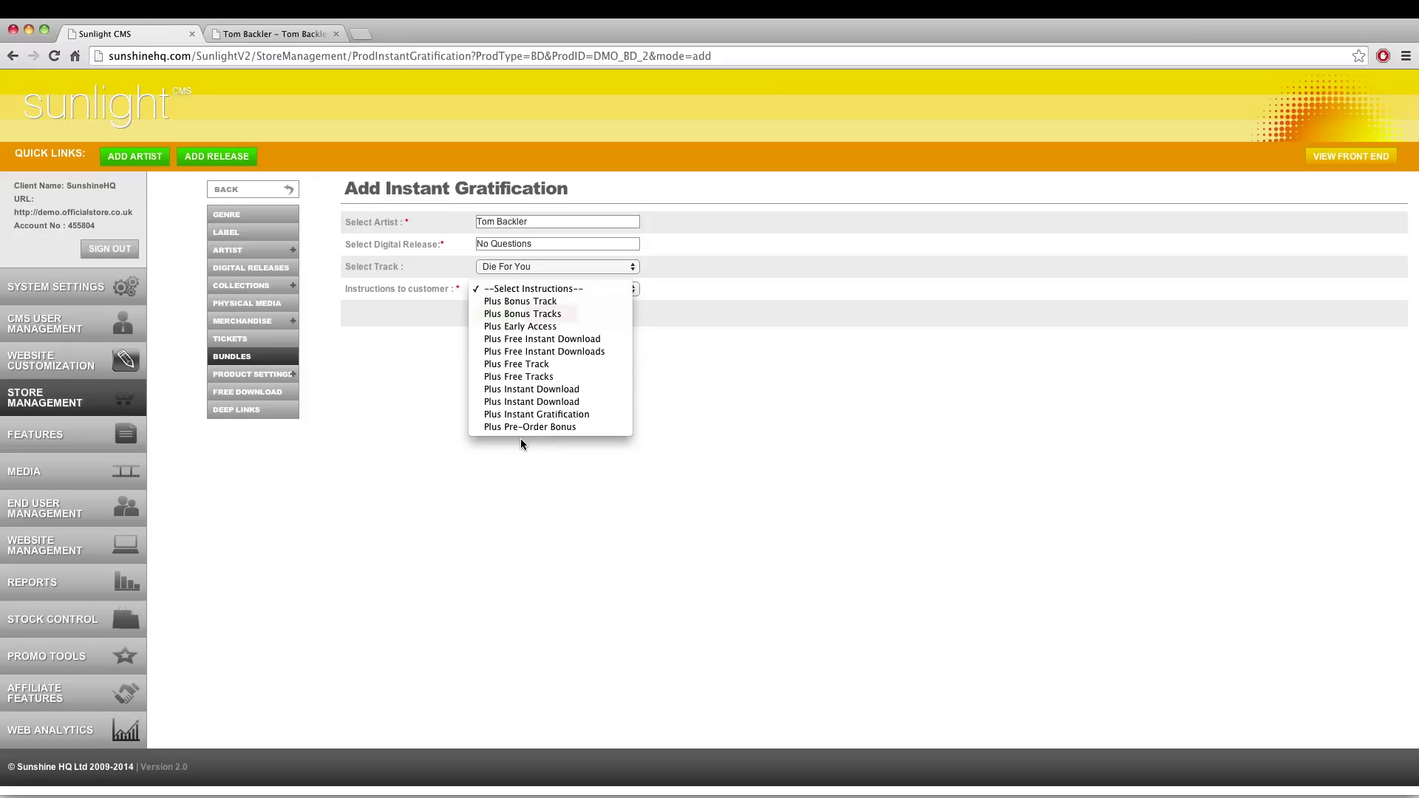
{"action": "left_click", "coordinate": [547, 403]}
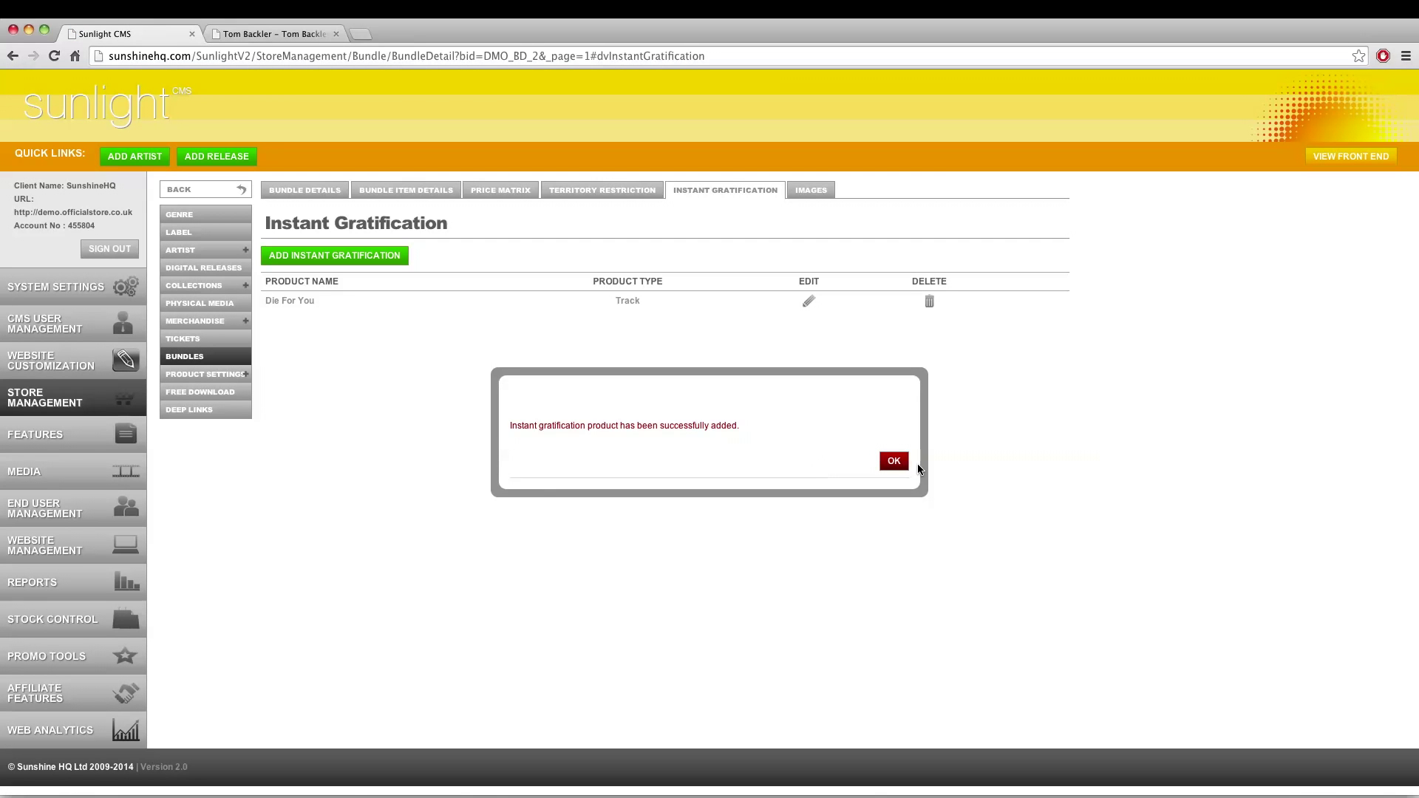
{"action": "left_click", "coordinate": [894, 460]}
- Switch to the online storefront, refresh the Mega Bundle page and examine its instant download label and listed items
{"action": "left_click", "coordinate": [248, 32]}
{"action": "key", "text": "super+r"}
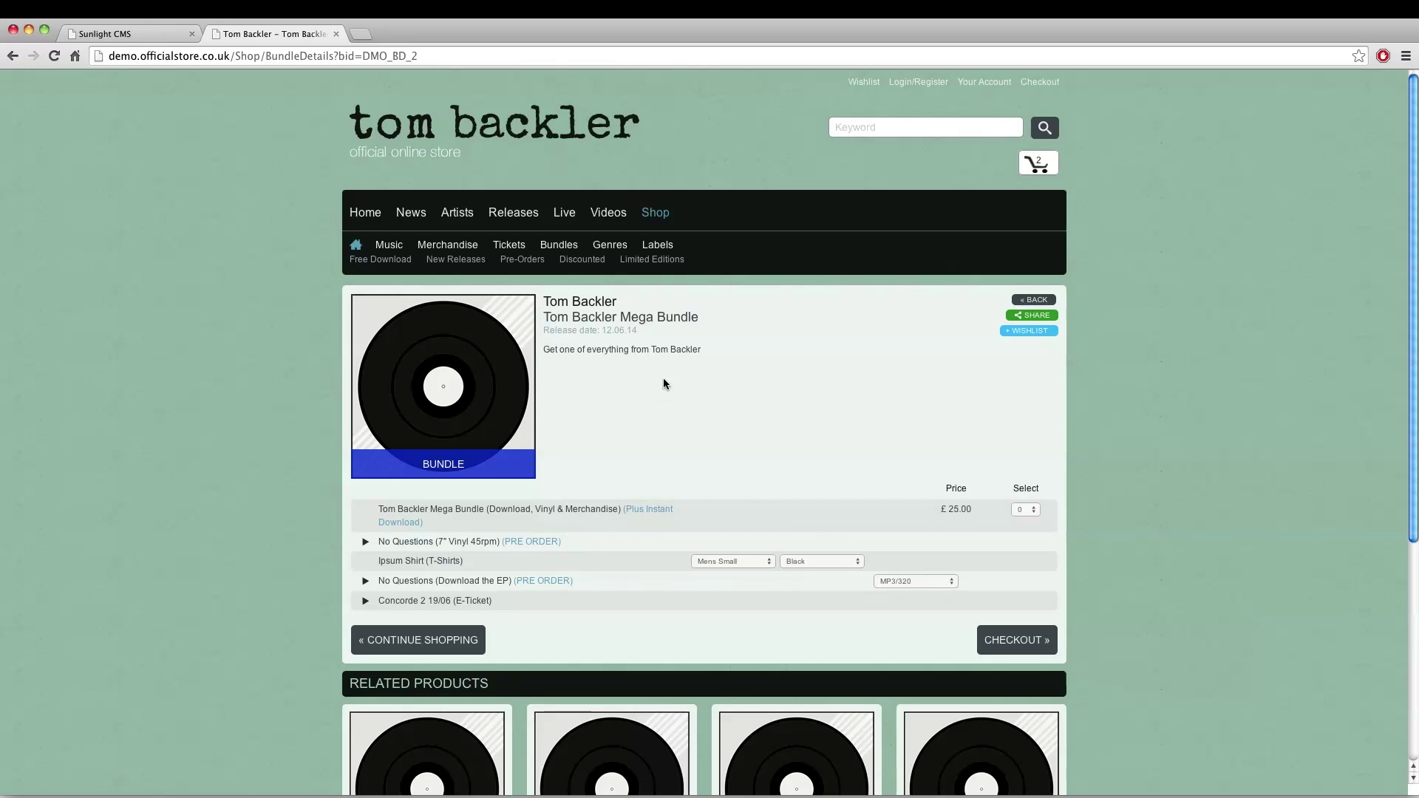
{"action": "left_click_drag", "start_coordinate": [393, 542], "coordinate": [485, 583]}
{"action": "left_click", "coordinate": [448, 602]}
{"action": "mouse_move", "coordinate": [633, 512]}
{"action": "left_mouse_down"}
{"action": "mouse_move", "coordinate": [609, 521]}
{"action": "mouse_move", "coordinate": [628, 523]}
{"action": "mouse_move", "coordinate": [624, 511]}
{"action": "left_mouse_up"}
{"action": "left_click", "coordinate": [609, 522]}
{"action": "left_click", "coordinate": [627, 522]}
{"action": "left_click", "coordinate": [624, 511]}
{"action": "scroll", "coordinate": [571, 608], "scroll_direction": "down", "scroll_amount": 5}
{"action": "scroll", "coordinate": [569, 609], "scroll_direction": "up", "scroll_amount": 5}
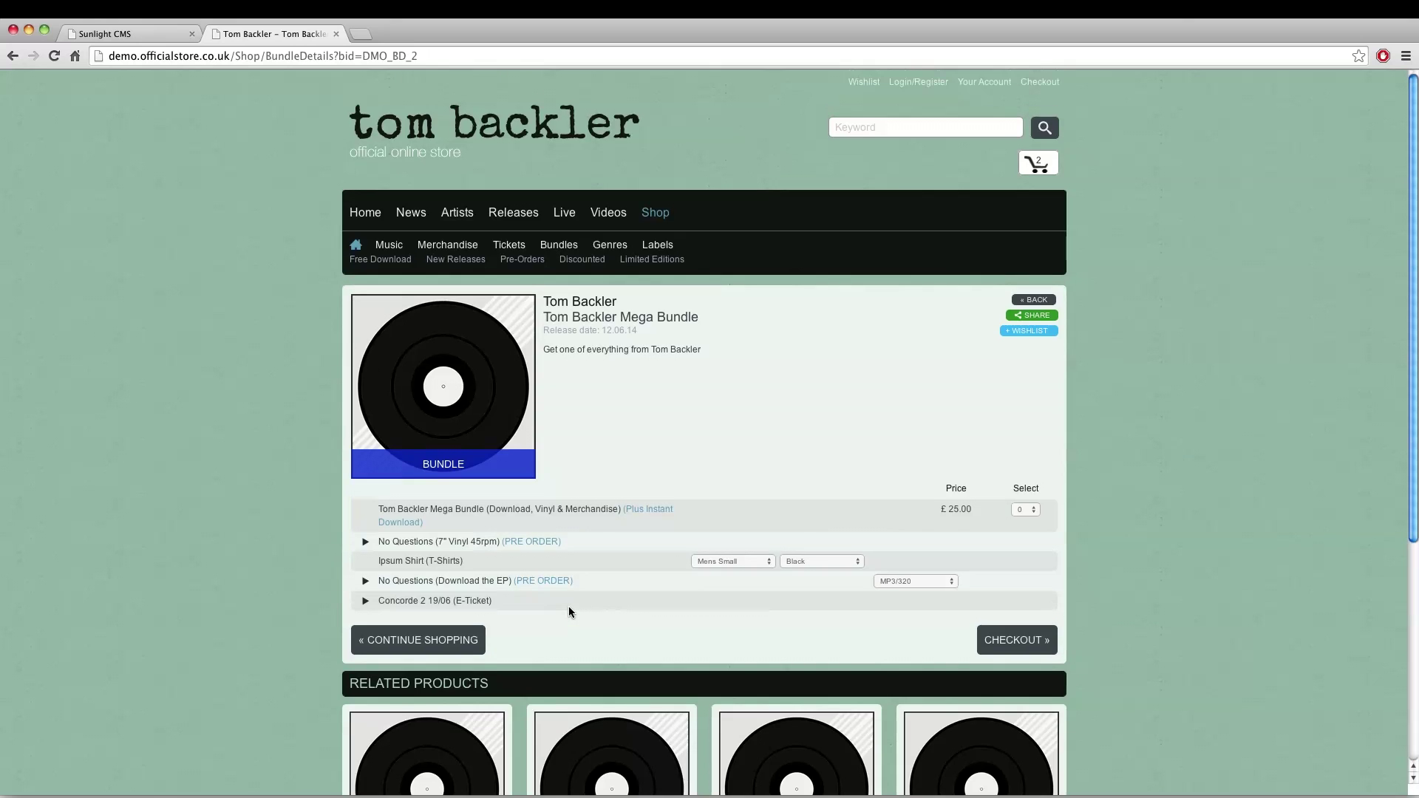